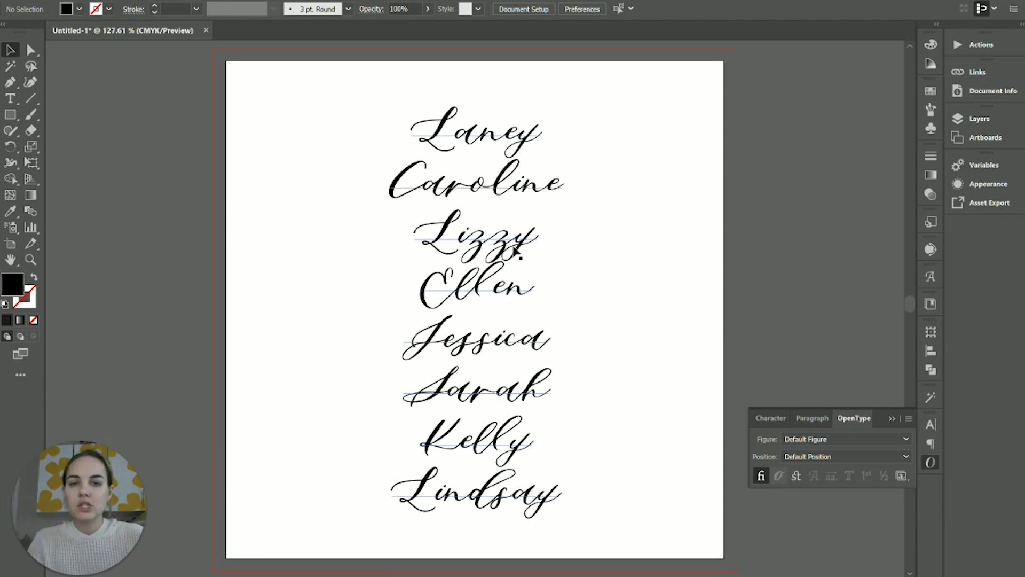
# Step: Select the final y in Lizzy and show its alternate glyphs with enlarged previews
pyautogui.press('t')
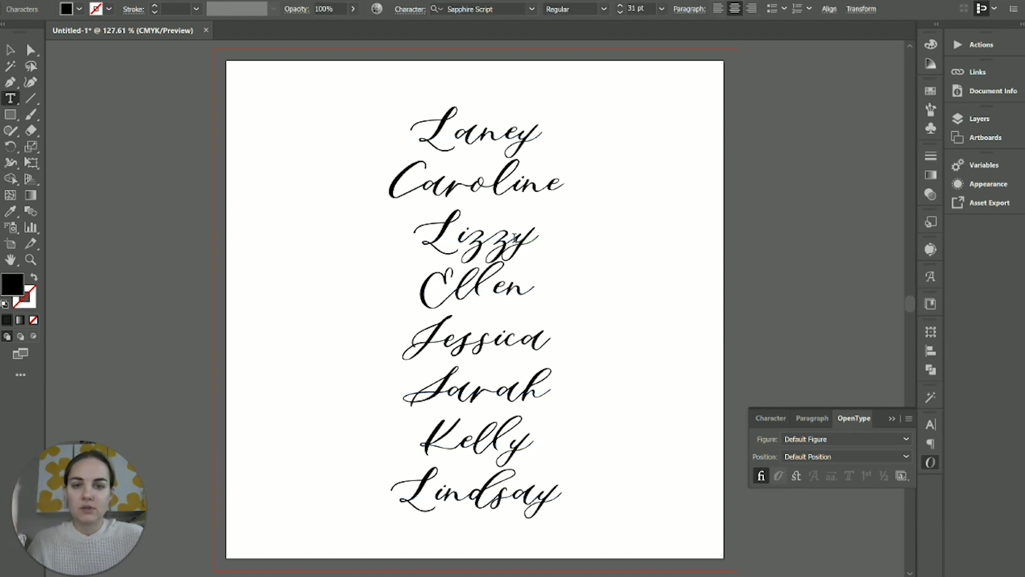
pyautogui.moveTo(514, 241); pyautogui.dragTo(538, 237)
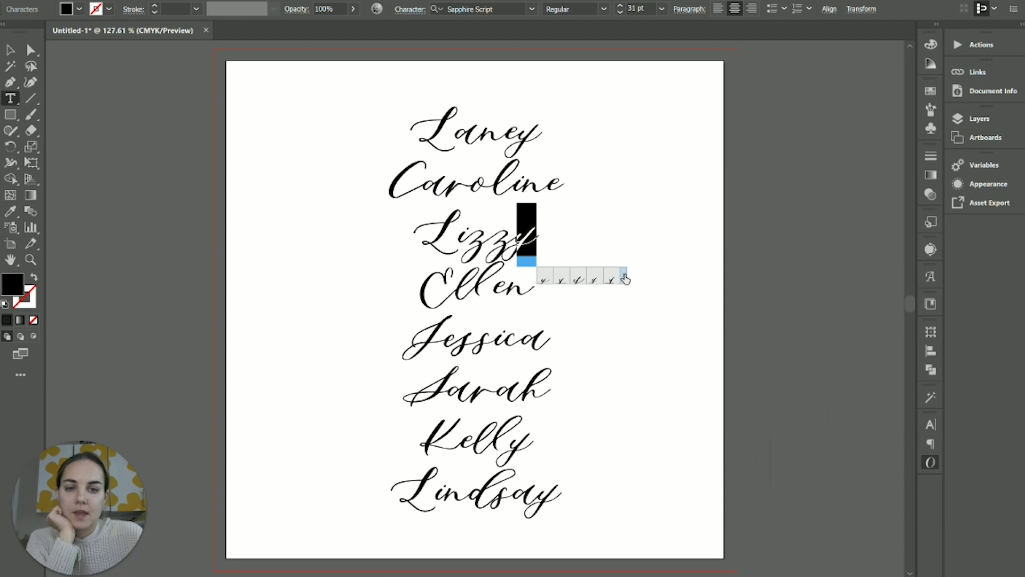
pyautogui.click(625, 278)
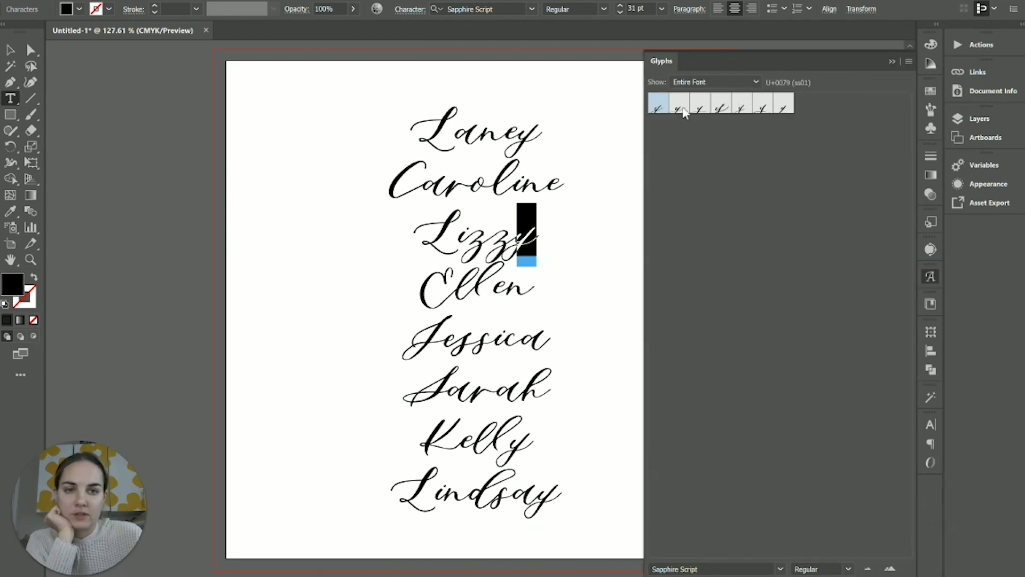
pyautogui.click(890, 569)
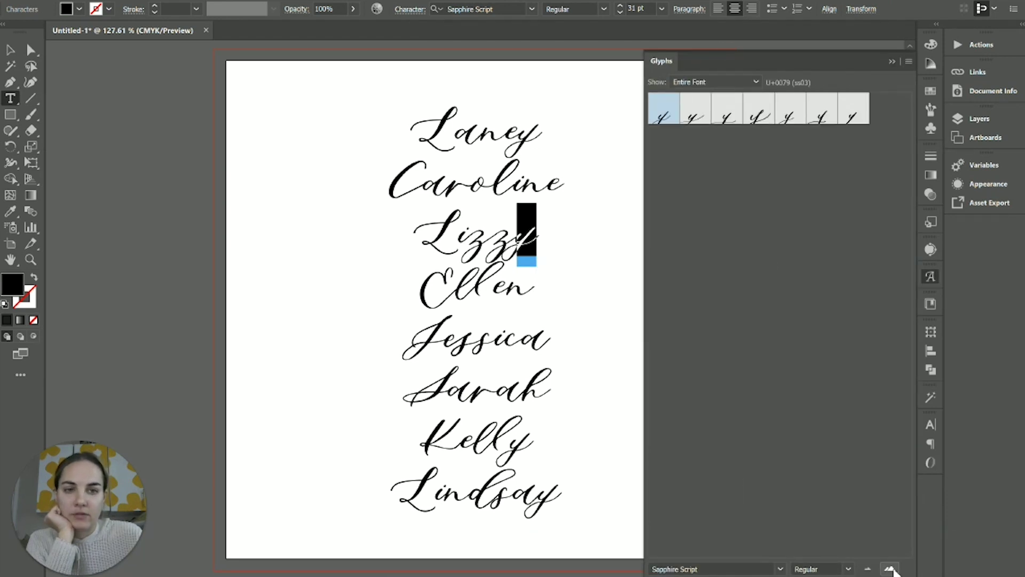
# Step: Try the y's alternate glyphs in turn, undoing the last to keep the long-tailed ss01 swash
pyautogui.doubleClick(703, 114)
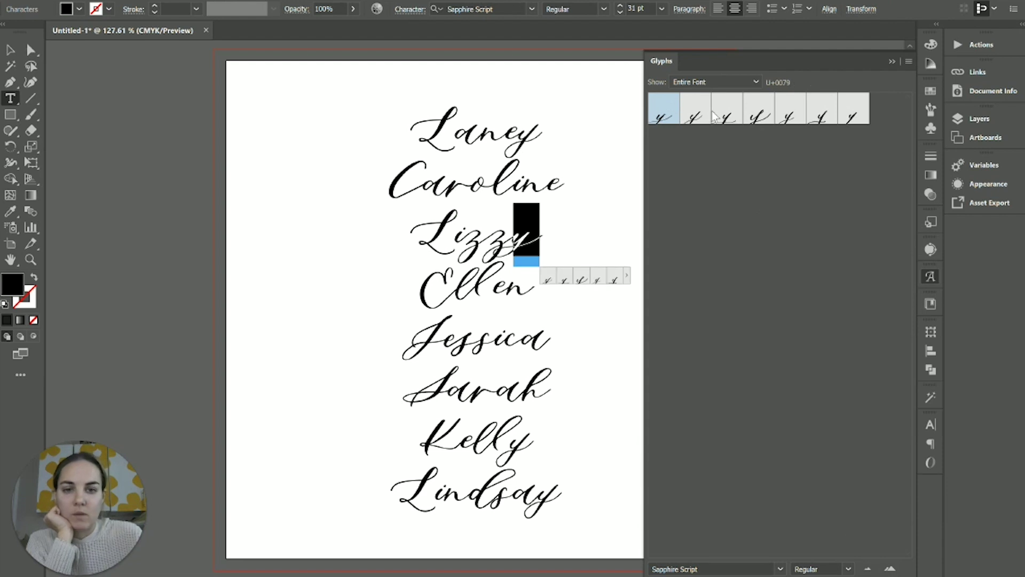
pyautogui.doubleClick(721, 116)
pyautogui.doubleClick(768, 115)
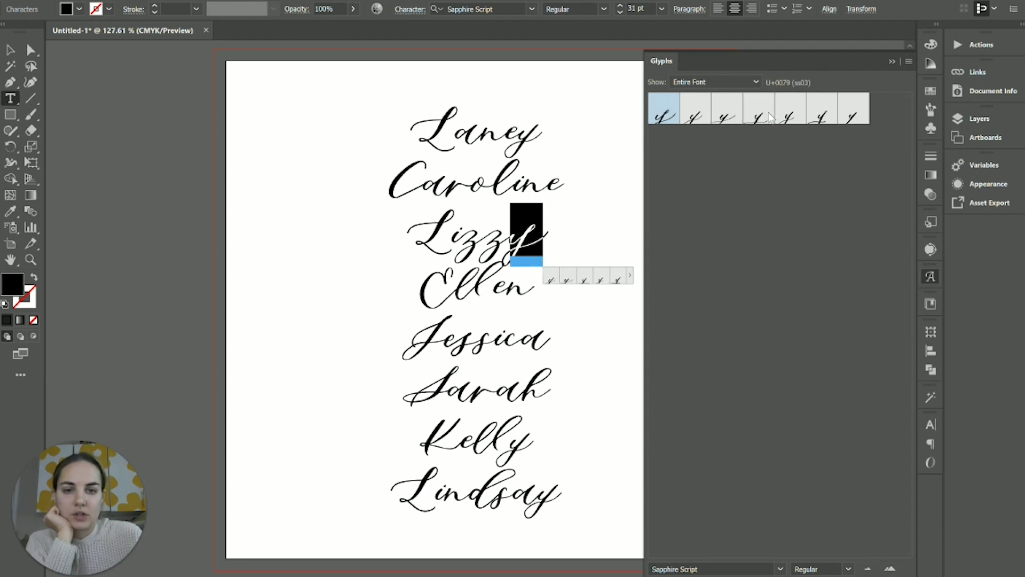
pyautogui.doubleClick(790, 116)
pyautogui.doubleClick(821, 117)
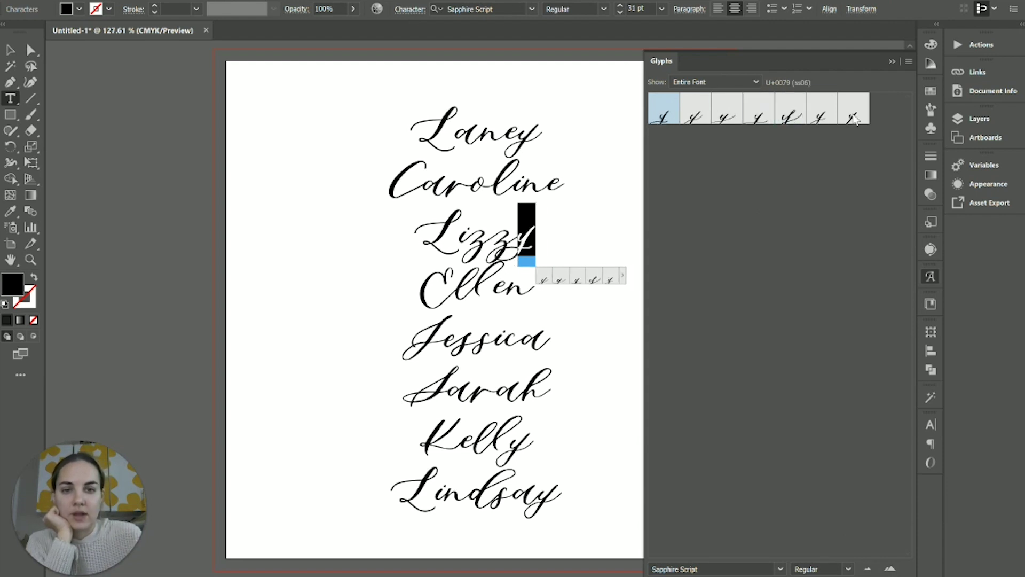
pyautogui.doubleClick(853, 116)
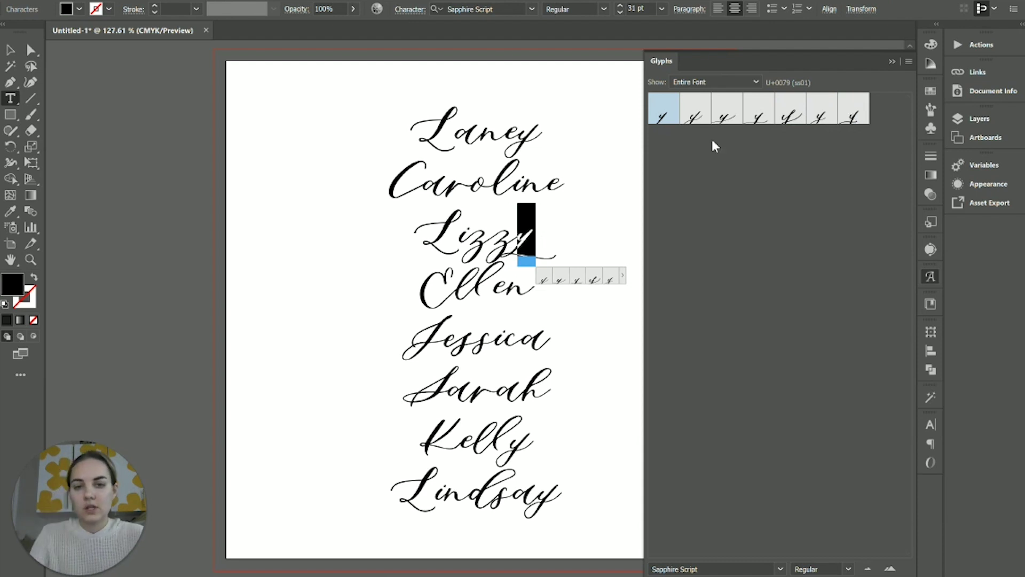
pyautogui.hotkey('ctrl', 'z')
# Step: Collapse the glyph alternates list and exit text editing
pyautogui.click(537, 211)
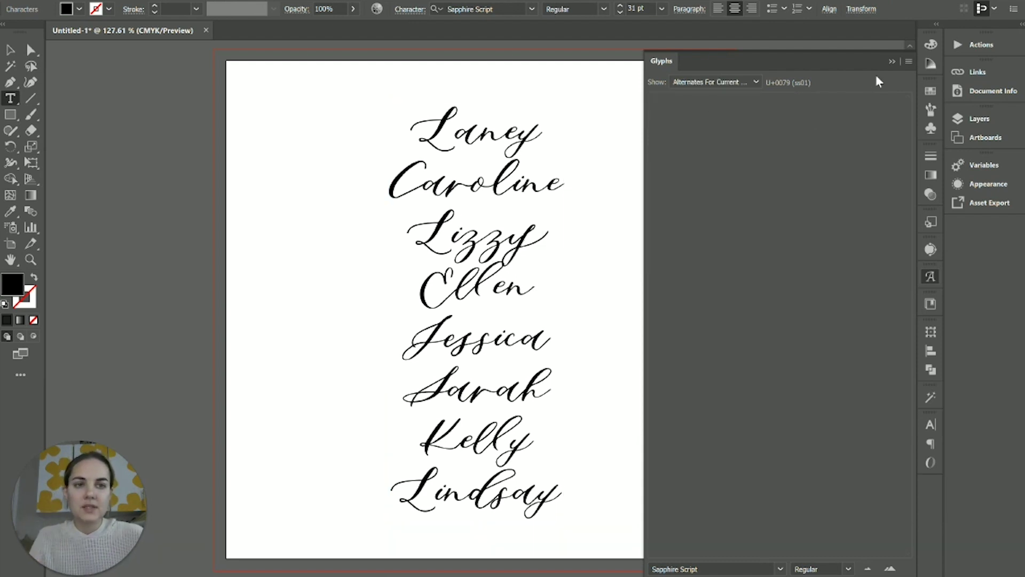
pyautogui.click(890, 62)
pyautogui.hotkey('shift', 'Left')
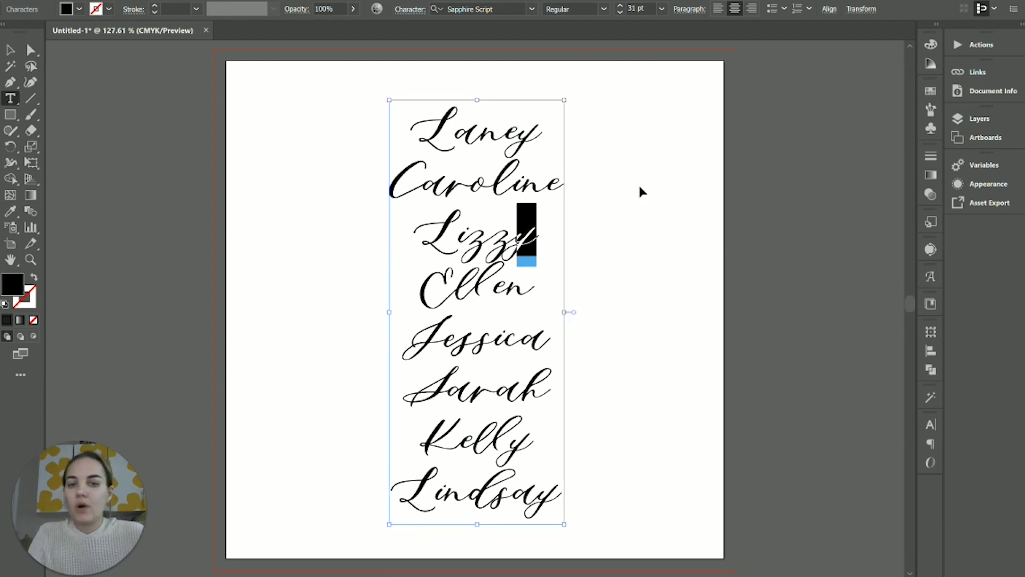
pyautogui.press('Escape')
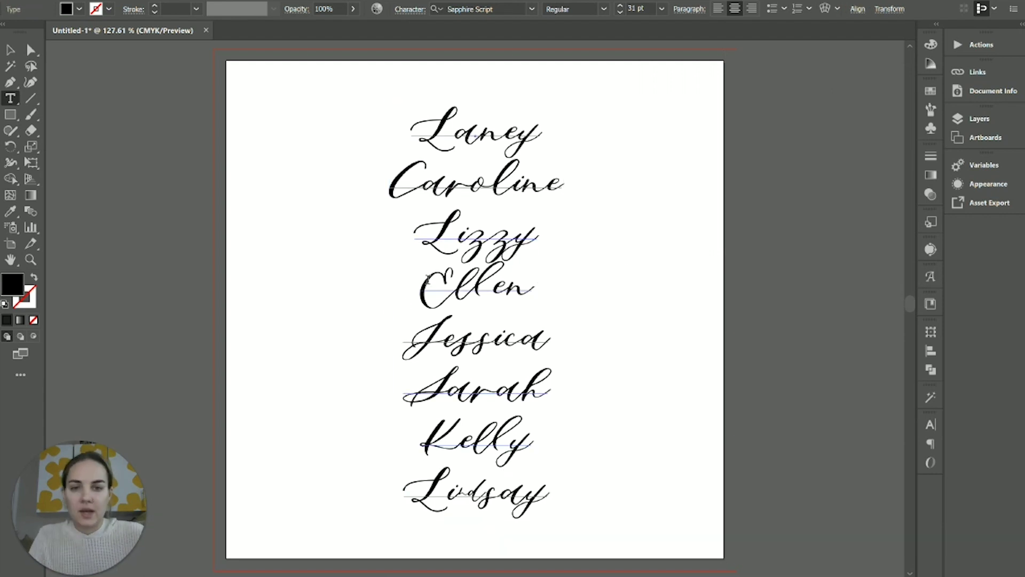
# Step: Select the name list with the Selection tool and open Window > Type > OpenType
pyautogui.click(10, 49)
pyautogui.click(628, 166)
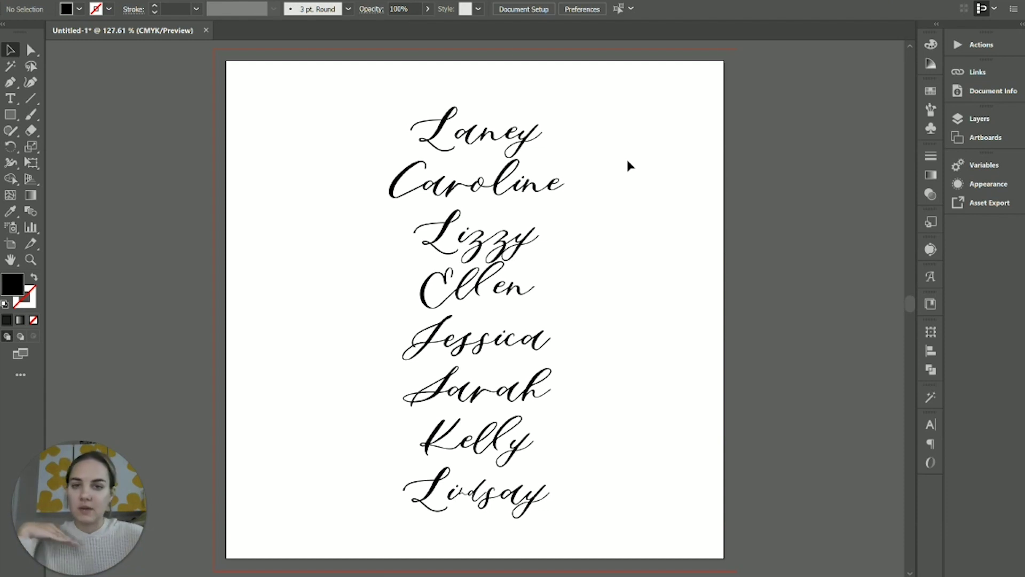
pyautogui.click(497, 179)
pyautogui.hotkey('alt', 'w')
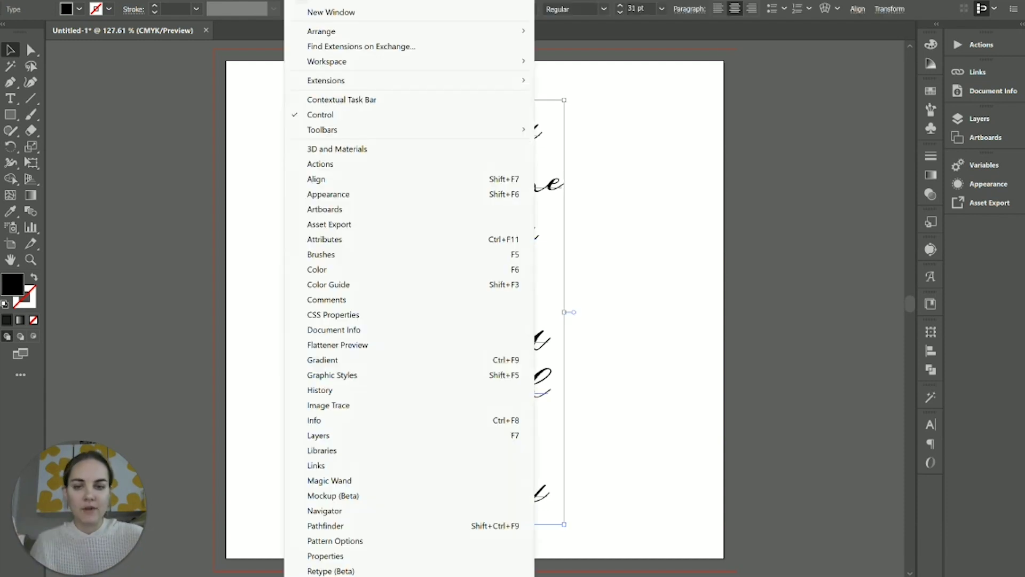
pyautogui.scroll(-2, 409, 288)
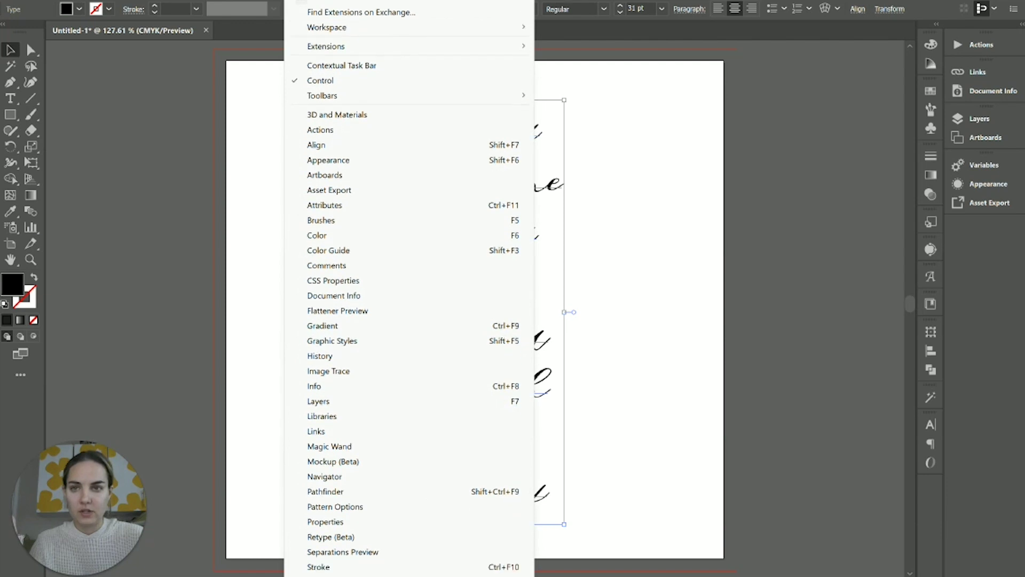
pyautogui.scroll(-7, 387, 523)
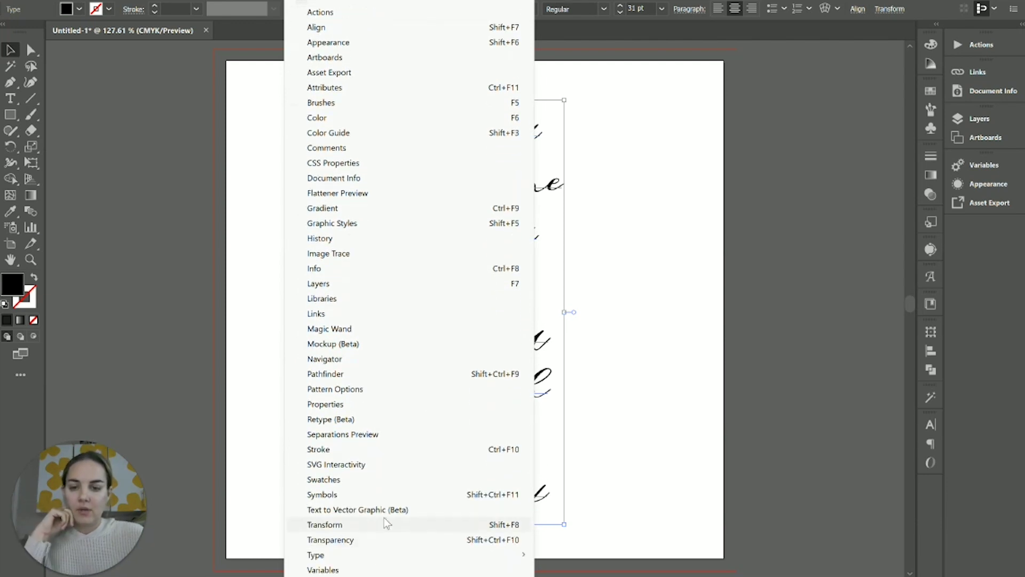
pyautogui.moveTo(376, 556)
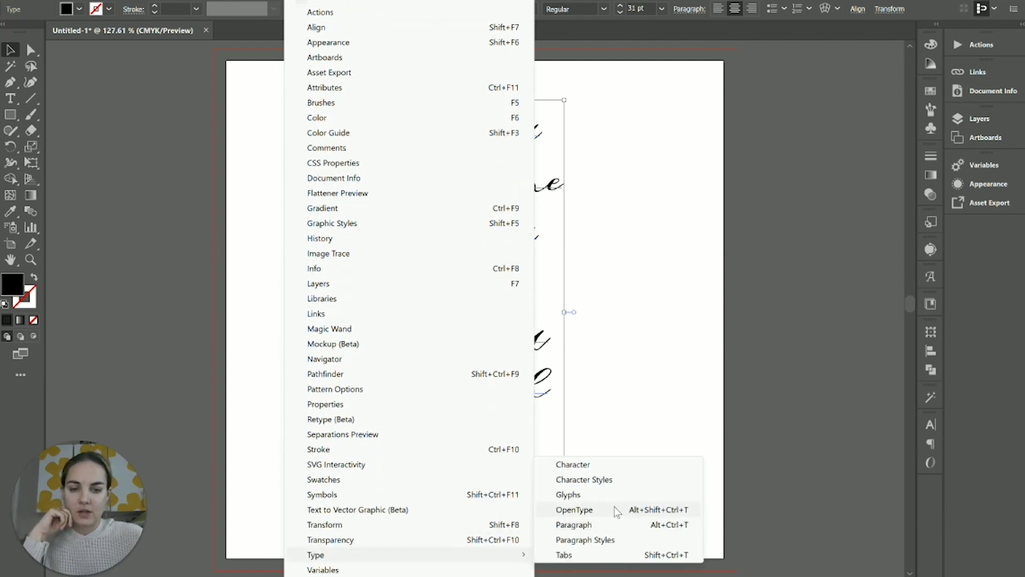
pyautogui.click(574, 509)
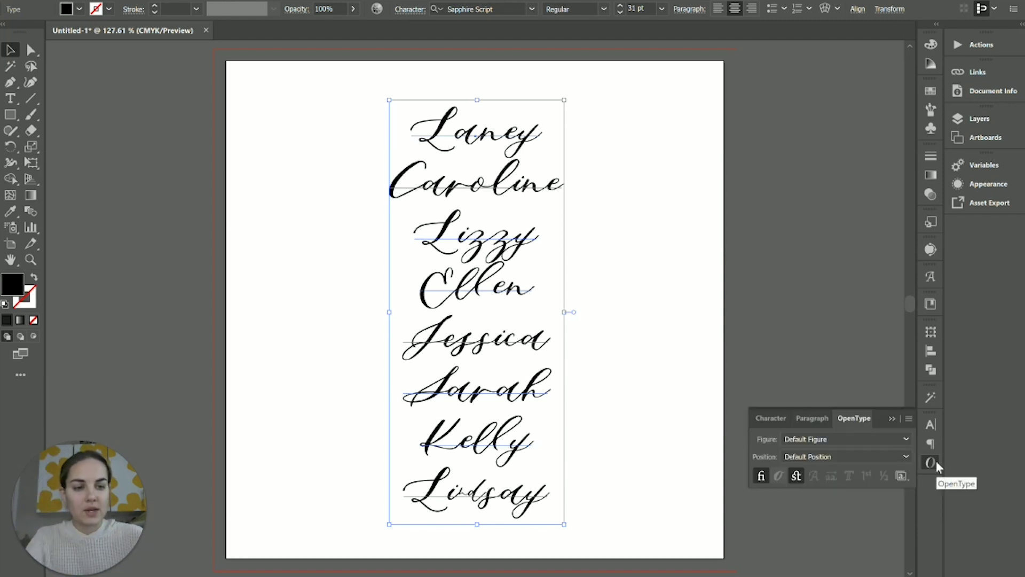
pyautogui.click(931, 443)
pyautogui.click(928, 425)
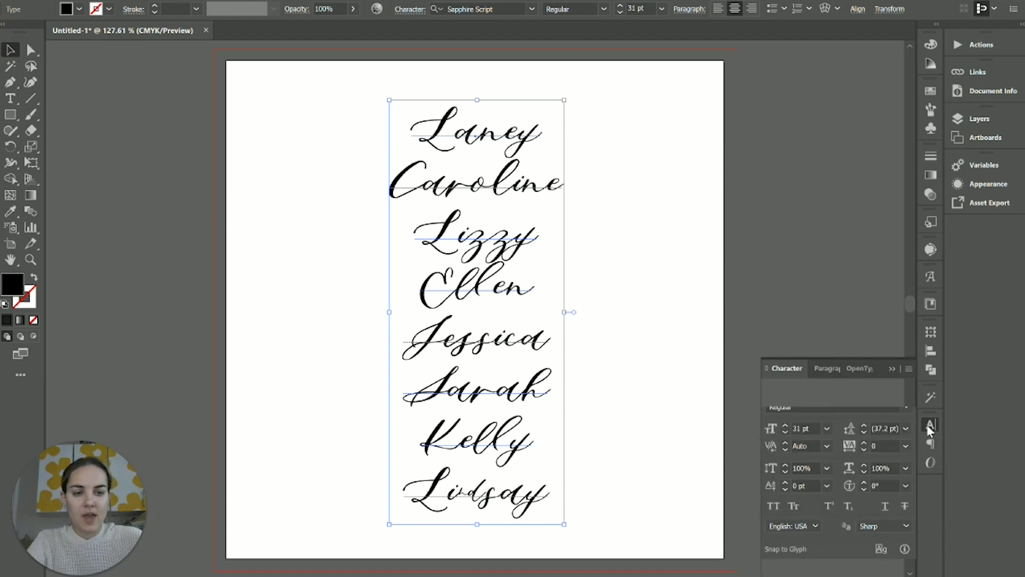
pyautogui.click(930, 464)
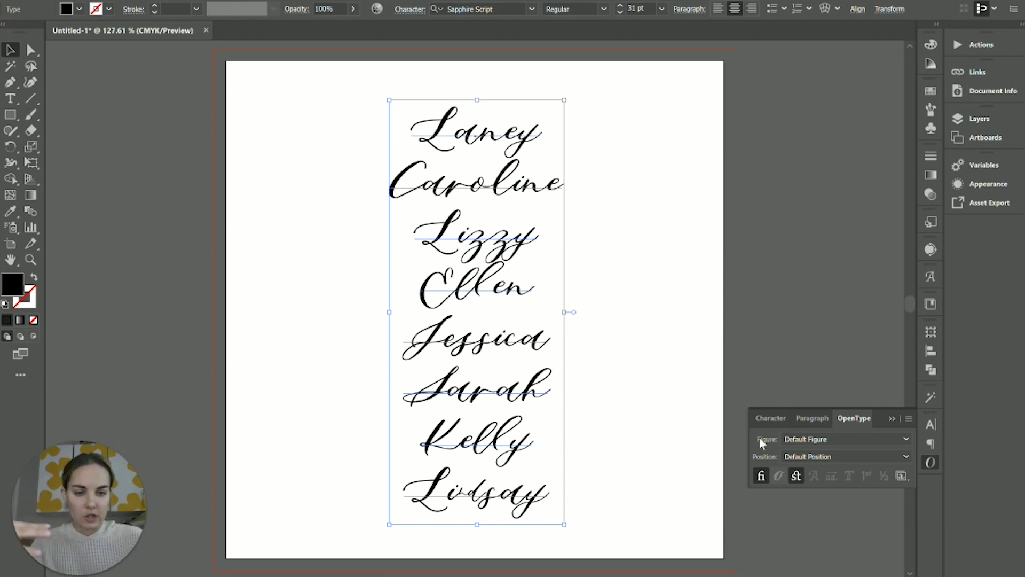
# Step: Toggle Standard Ligatures on and off, leaving them off for the names, then deselect
pyautogui.click(761, 475)
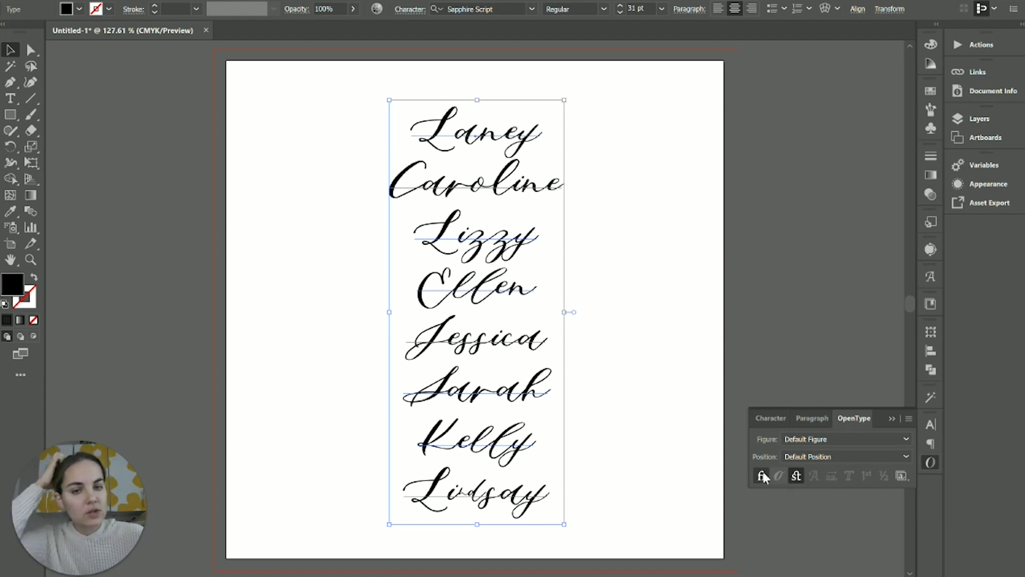
pyautogui.click(761, 475)
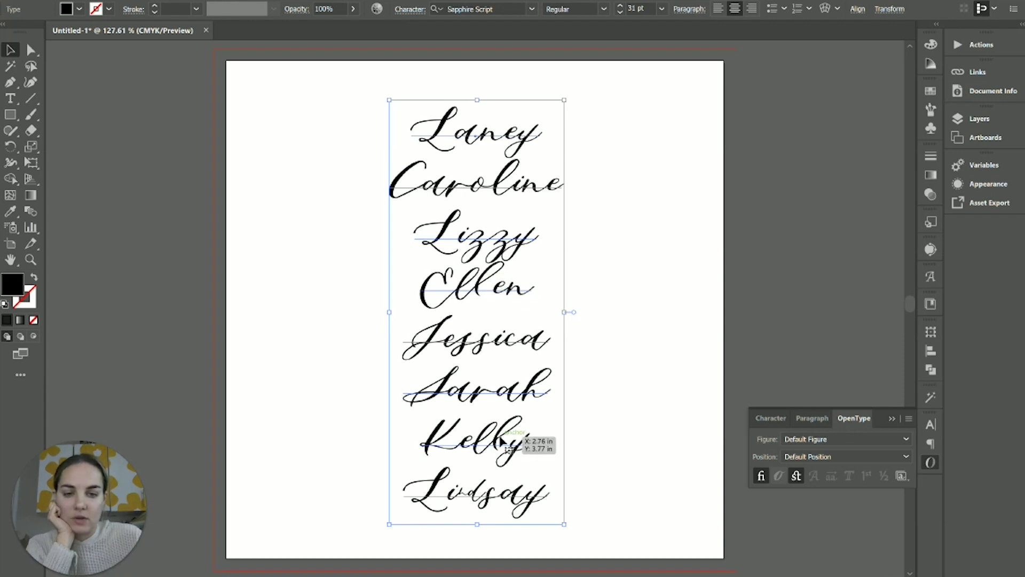
pyautogui.click(762, 476)
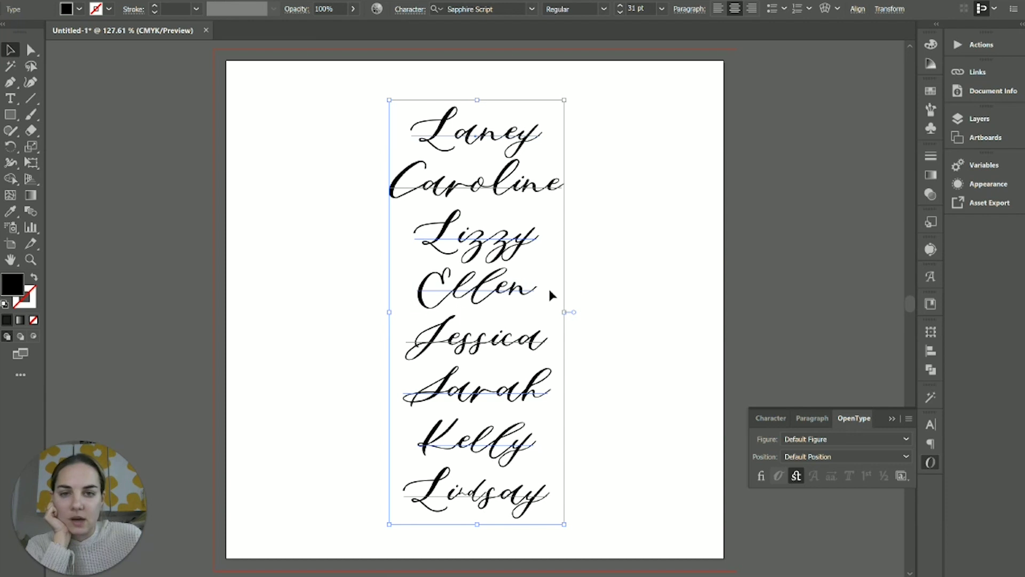
pyautogui.click(631, 218)
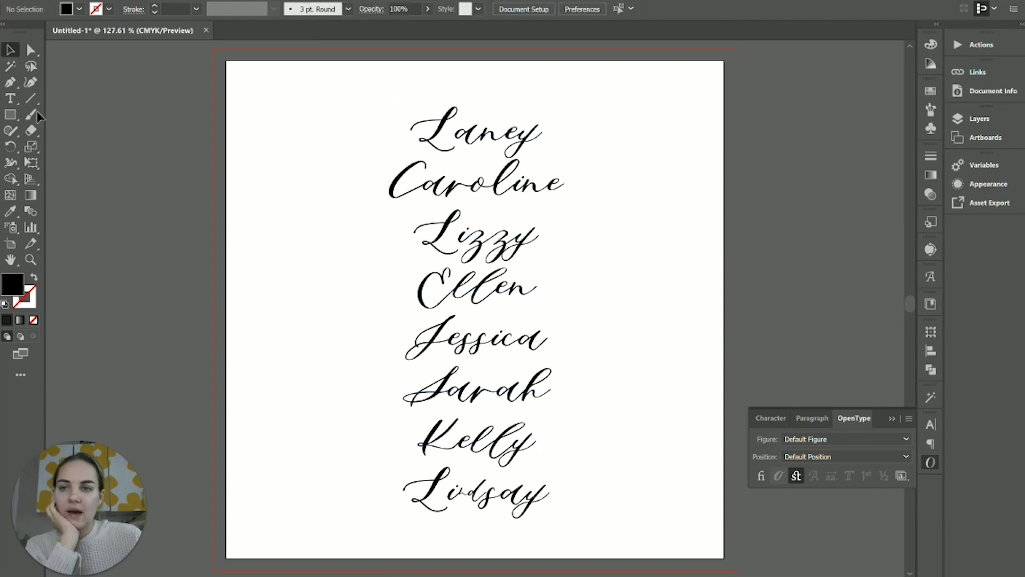
# Step: Type an 'ion' test text box right of Lizzy, then delete that box
pyautogui.click(10, 98)
pyautogui.moveTo(607, 219); pyautogui.dragTo(688, 269)
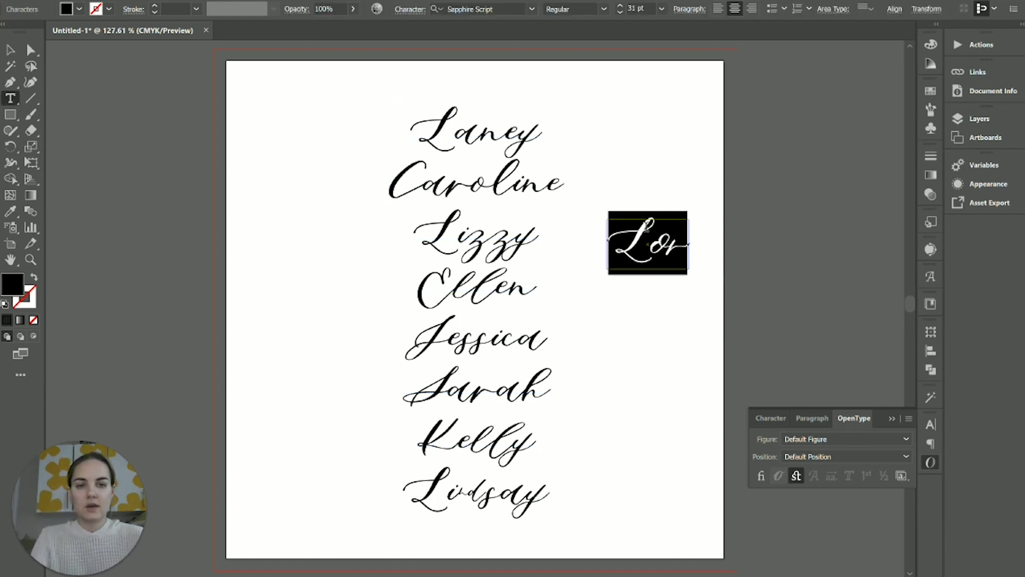
pyautogui.write('io')
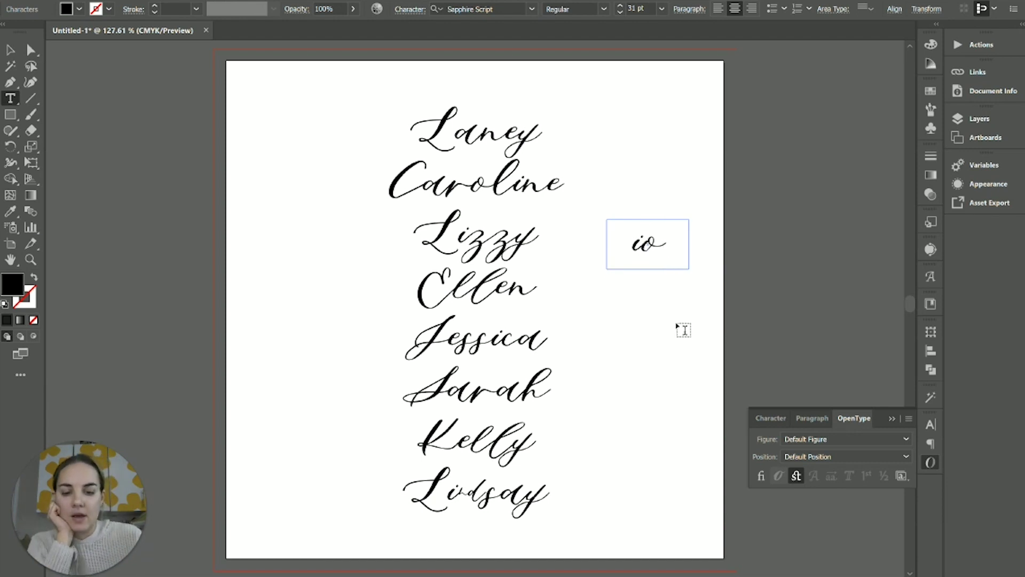
pyautogui.write(' n')
pyautogui.press('BackSpace')
pyautogui.press('BackSpace')
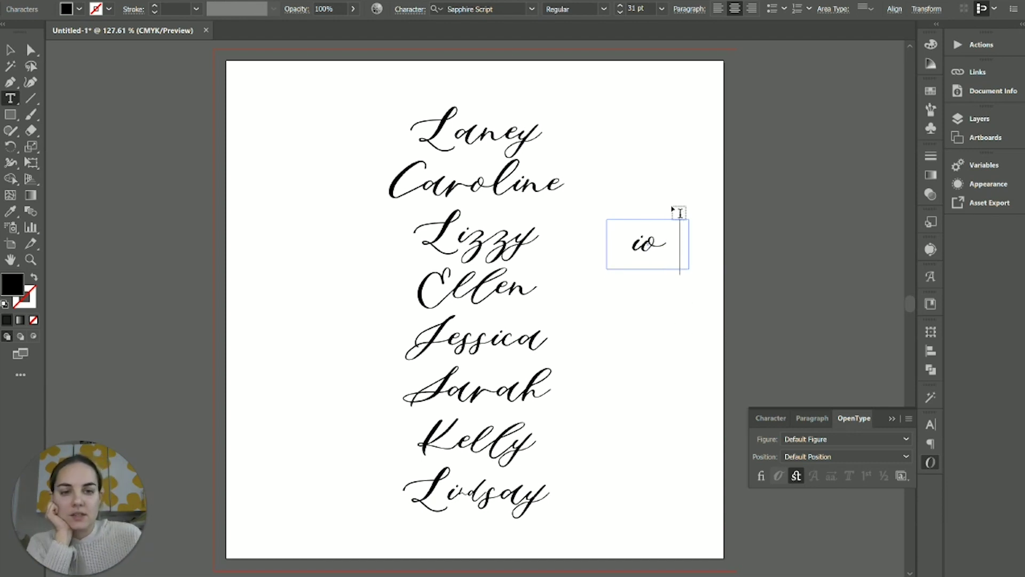
pyautogui.write('n')
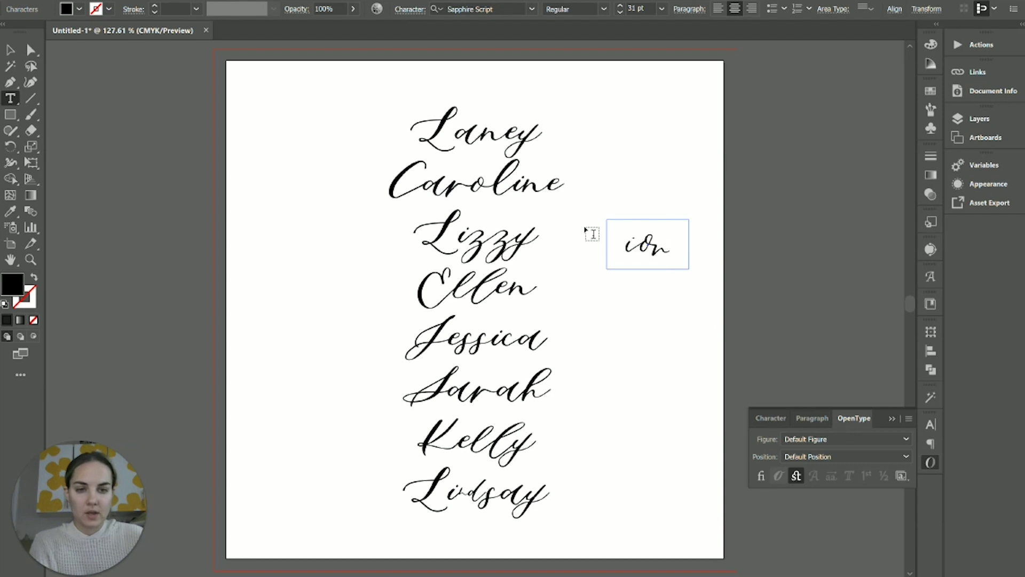
pyautogui.click(11, 50)
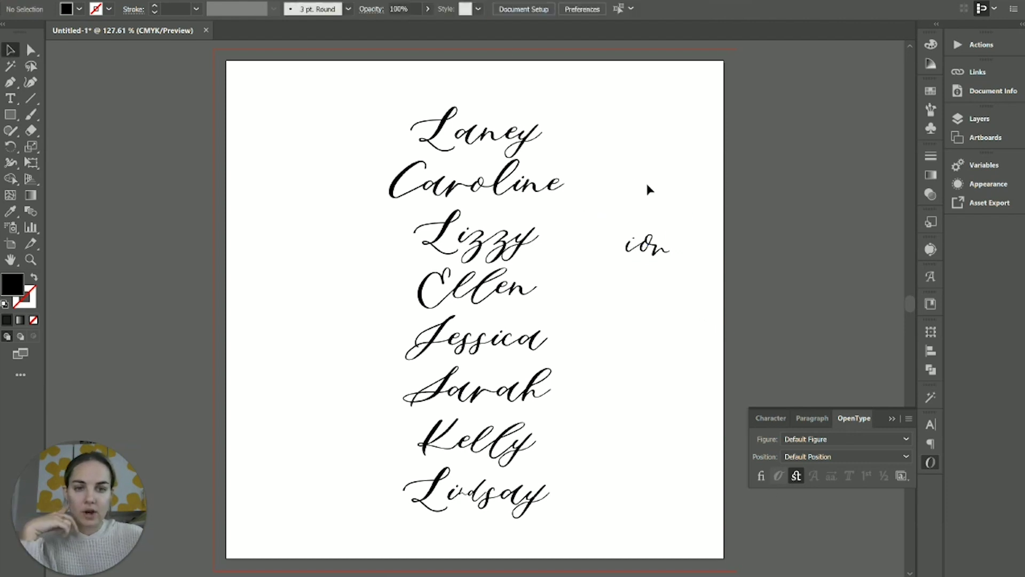
pyautogui.press('Delete')
# Step: Select the whole names text box and toggle Standard Ligatures on, off, then on again
pyautogui.press('t')
pyautogui.moveTo(489, 336); pyautogui.dragTo(463, 342)
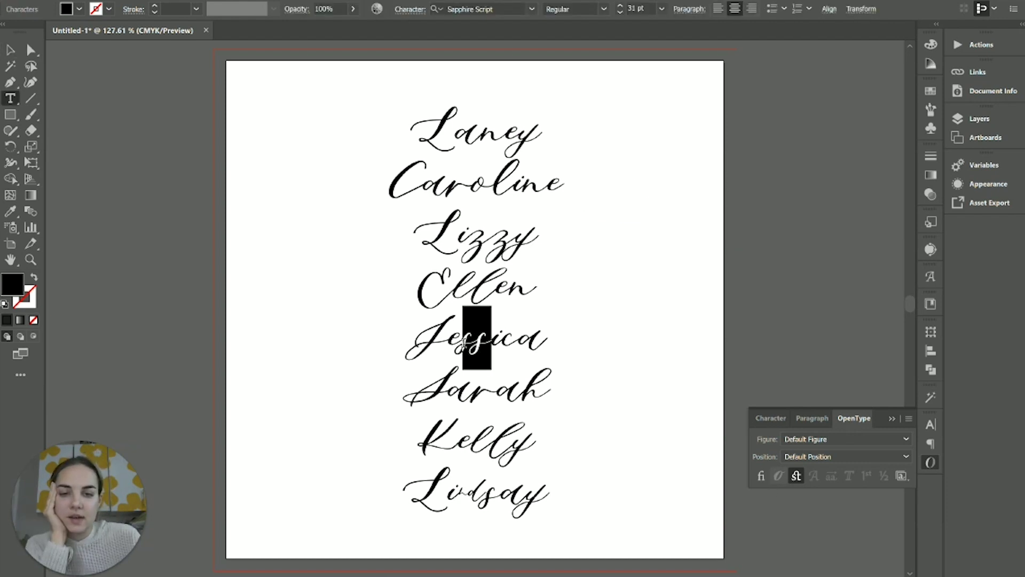
pyautogui.click(462, 341)
pyautogui.press('Escape')
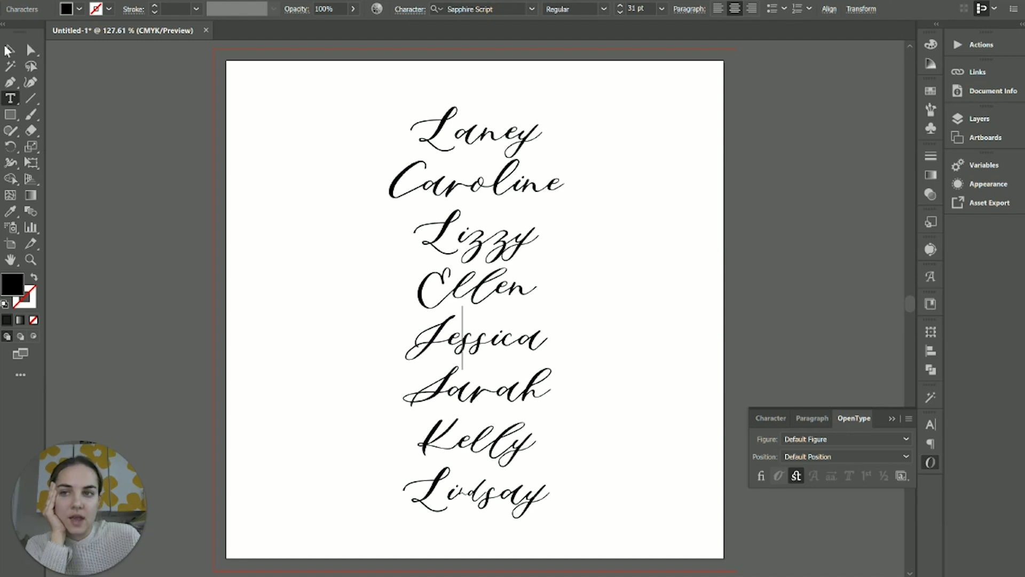
pyautogui.click(760, 476)
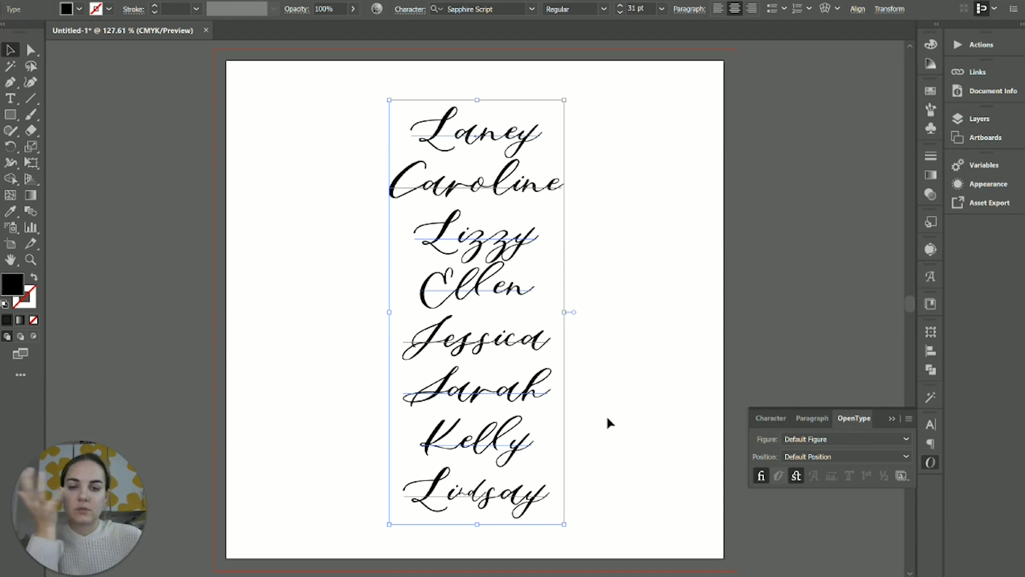
pyautogui.click(761, 475)
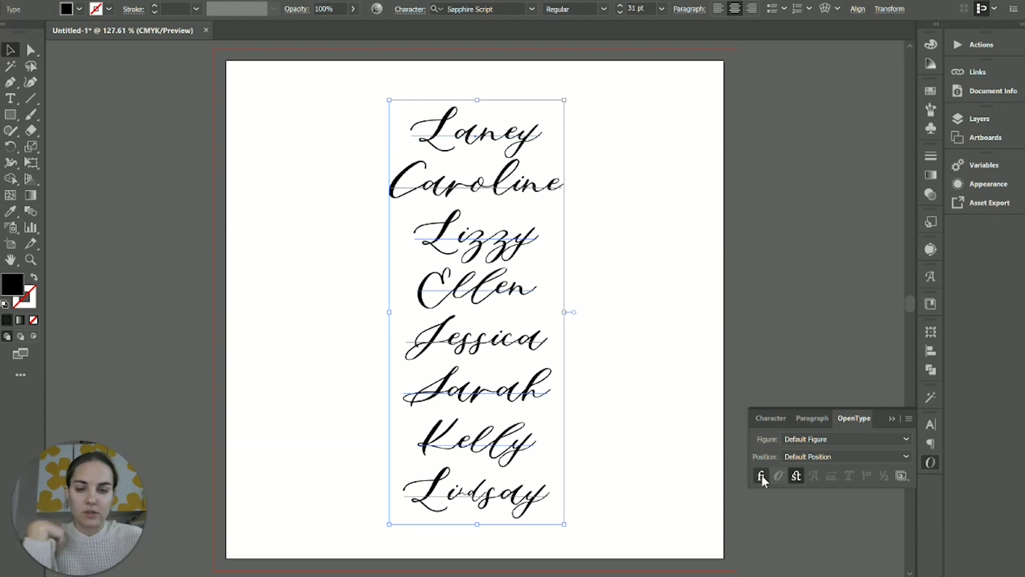
pyautogui.click(762, 475)
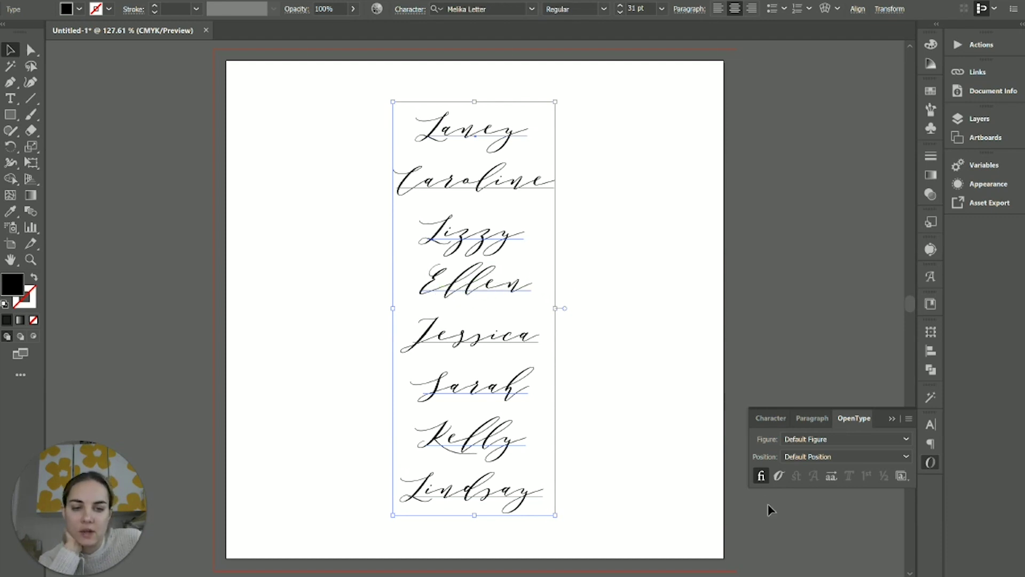
# Step: Toggle Standard Ligatures off and on twice for the Melika Letter names, ending on
pyautogui.click(762, 475)
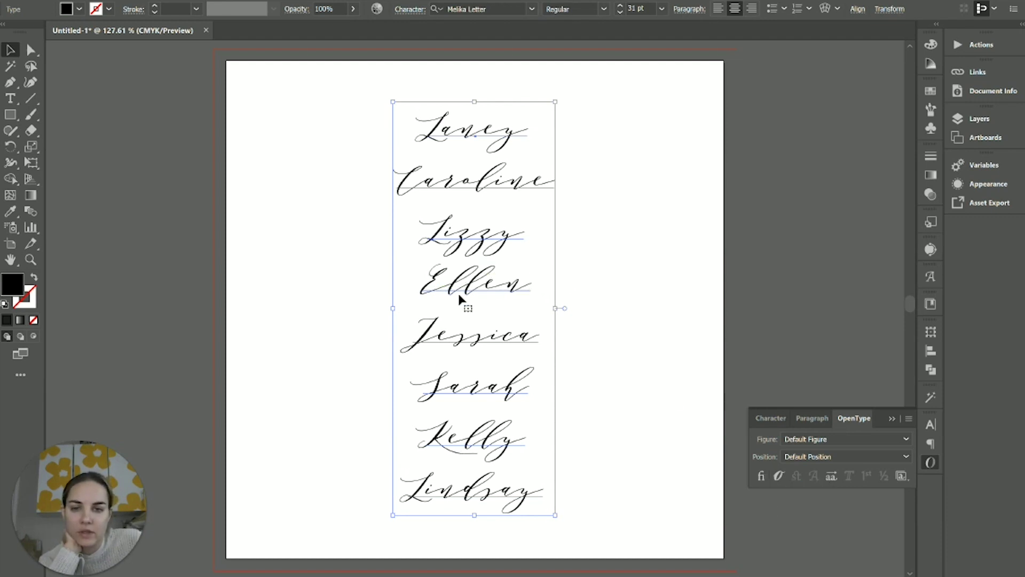
pyautogui.click(761, 475)
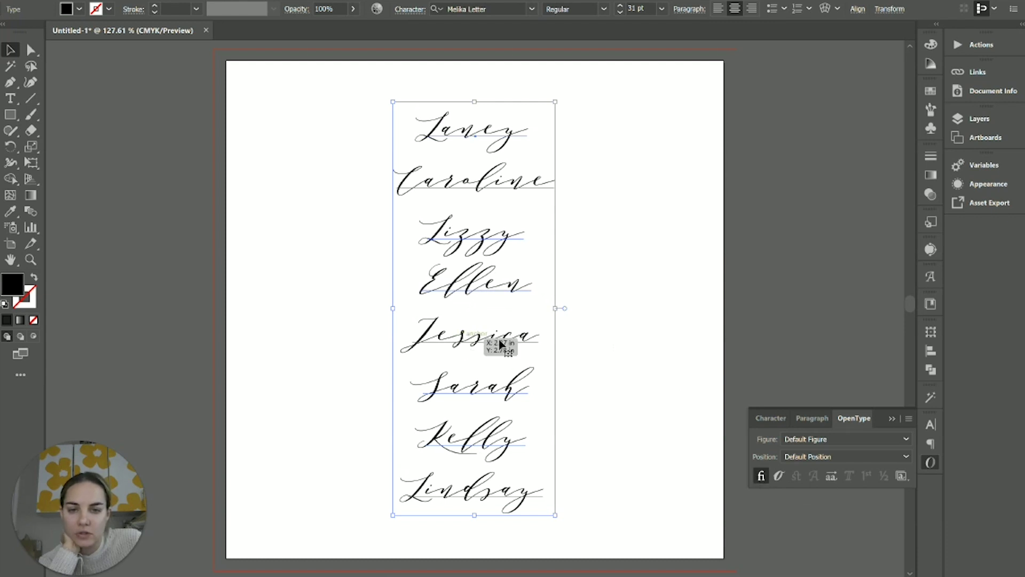
pyautogui.click(762, 477)
pyautogui.click(761, 477)
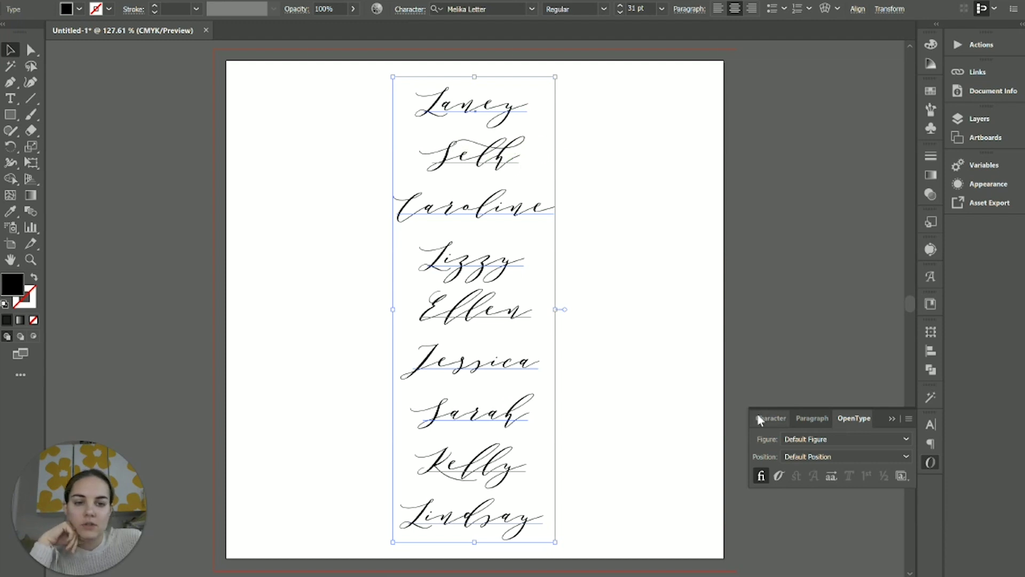
# Step: Toggle ligatures off and back on, then try Swash alternates on and off
pyautogui.click(761, 475)
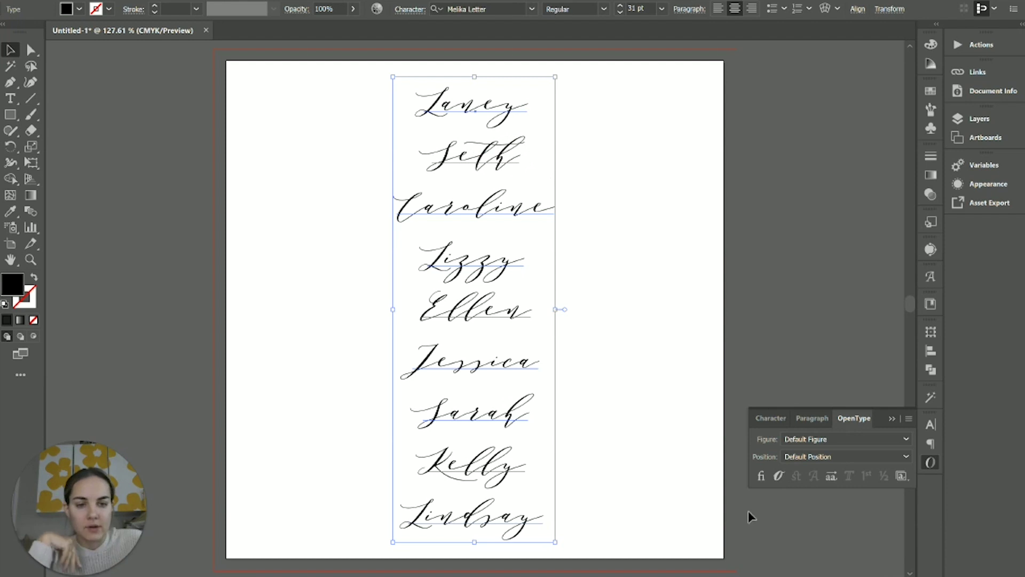
pyautogui.click(764, 481)
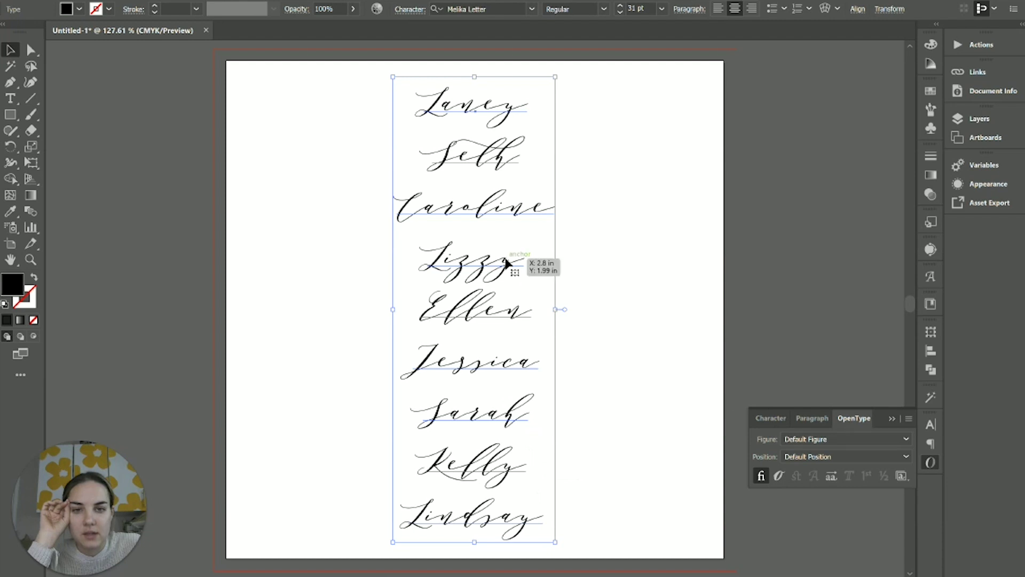
pyautogui.click(779, 475)
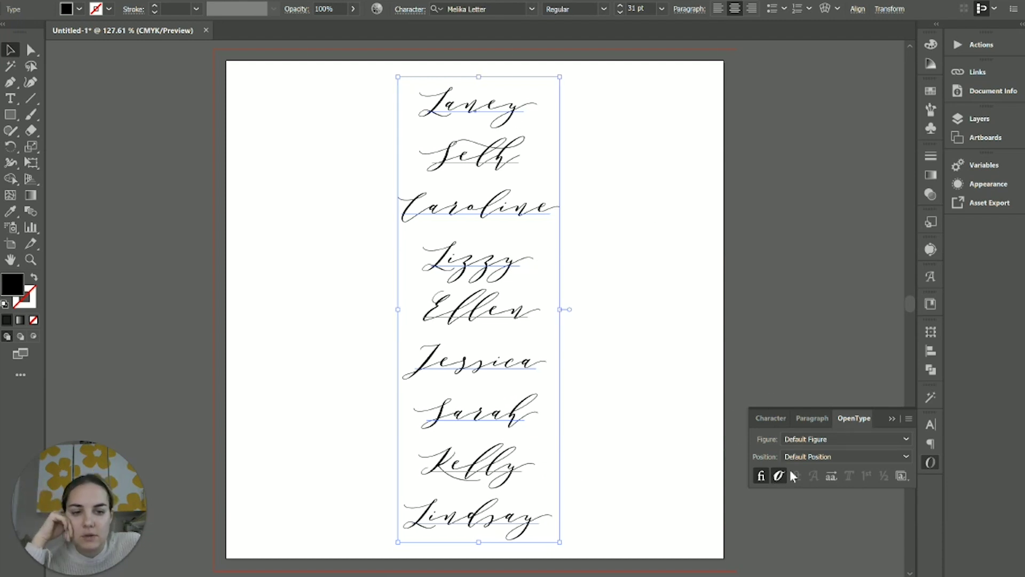
pyautogui.click(779, 475)
pyautogui.click(778, 475)
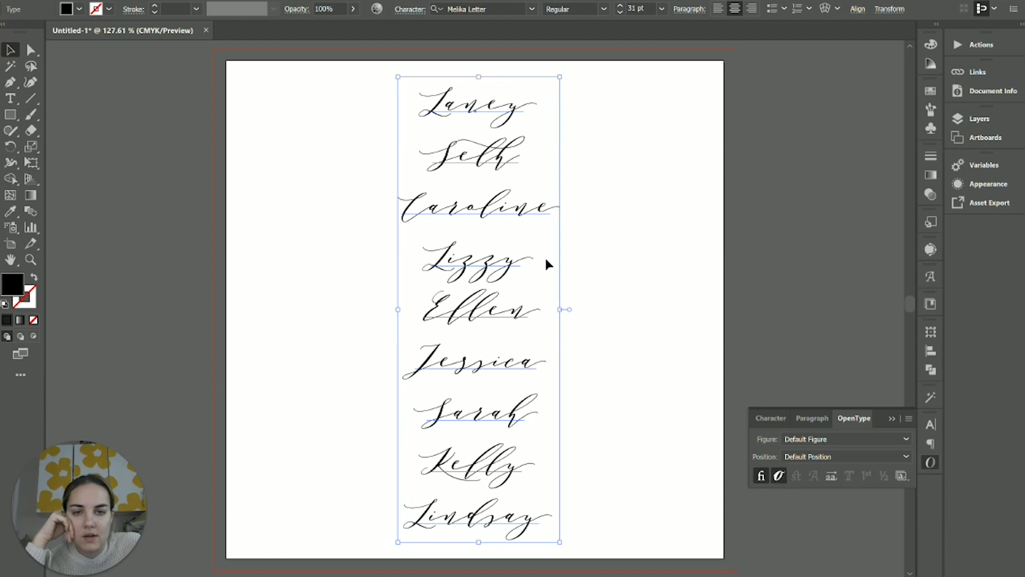
pyautogui.click(778, 476)
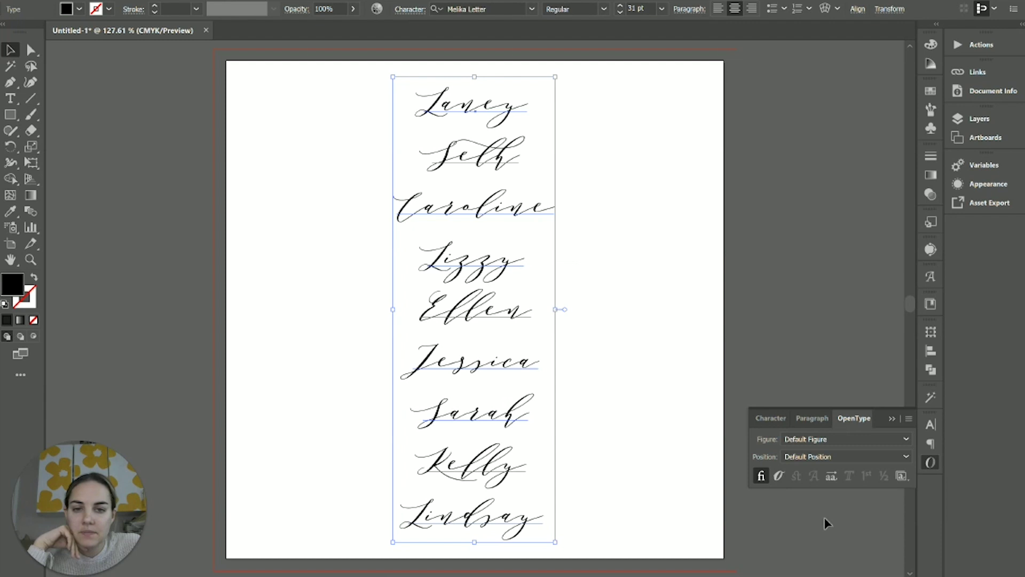
# Step: Reselect the whole names text frame and turn Swash alternates back on
pyautogui.hotkey('ctrl', 'shift', 'a')
pyautogui.press('t')
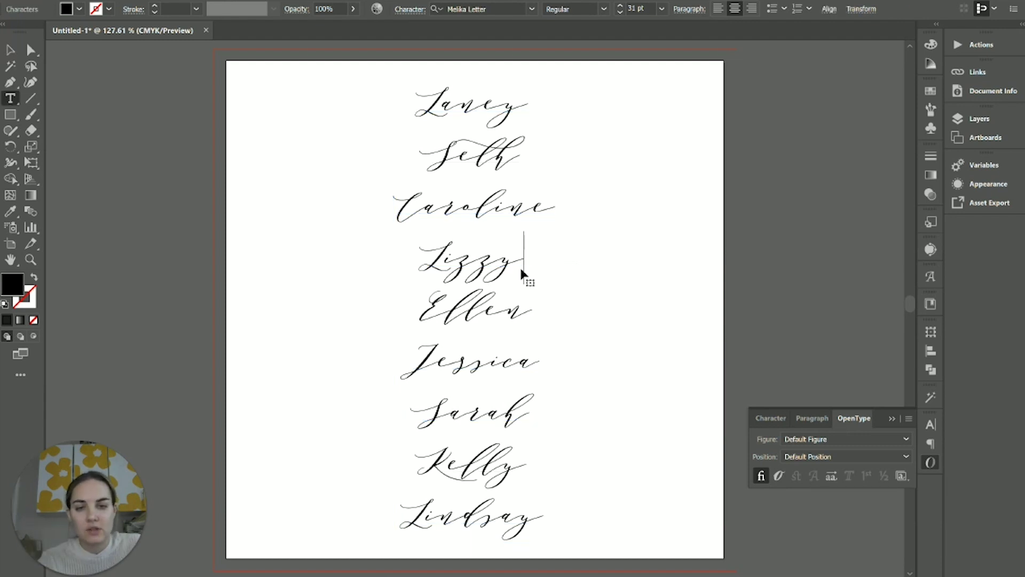
pyautogui.press('Escape')
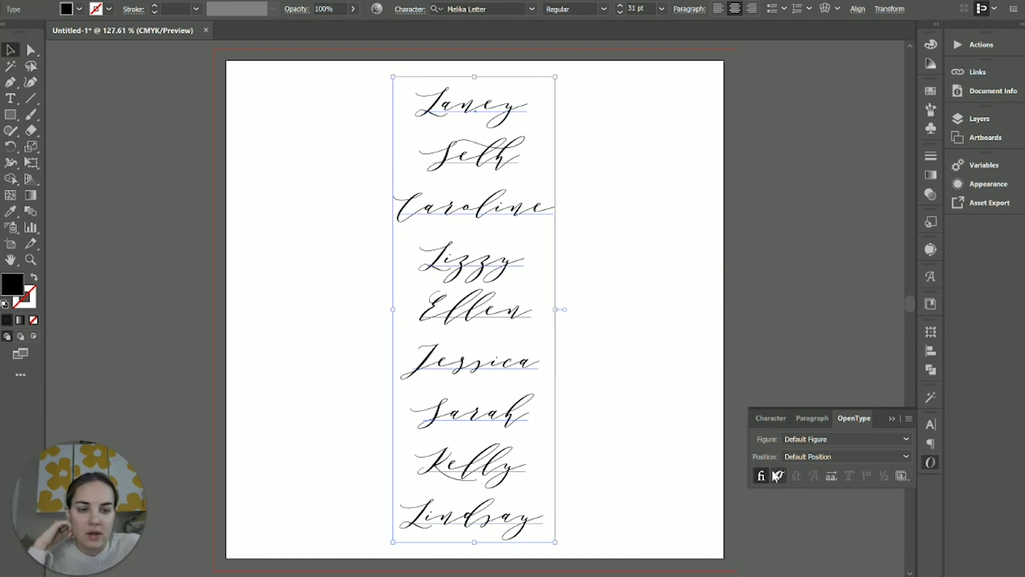
pyautogui.click(777, 475)
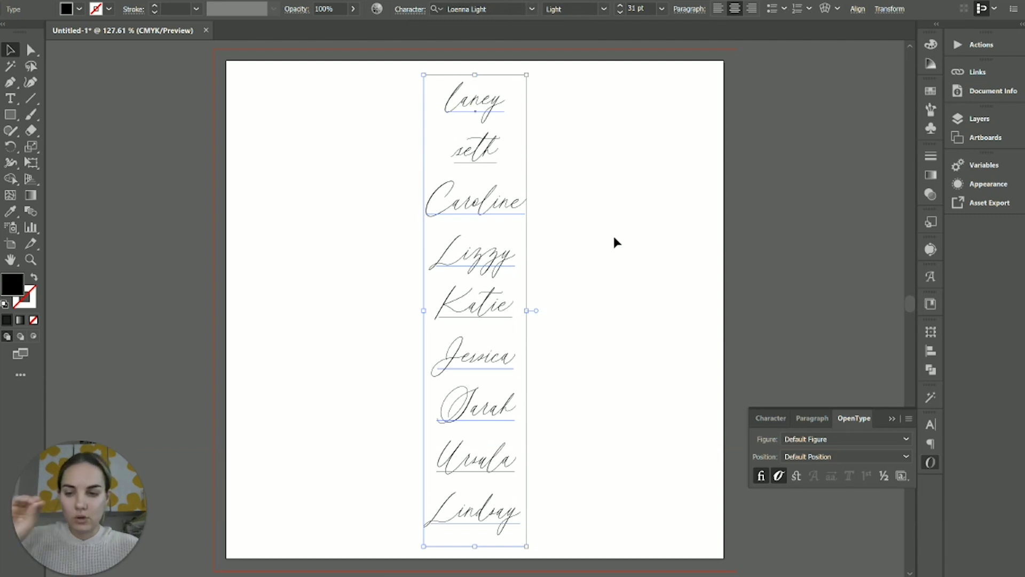
pyautogui.click(901, 476)
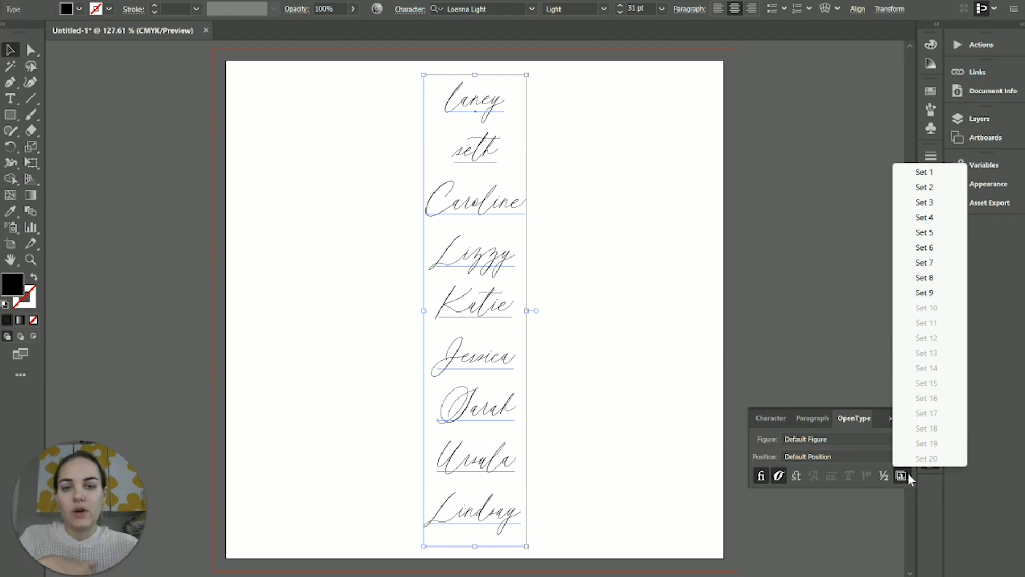
pyautogui.hotkey('ctrl', 'shift', 'a')
pyautogui.click(902, 476)
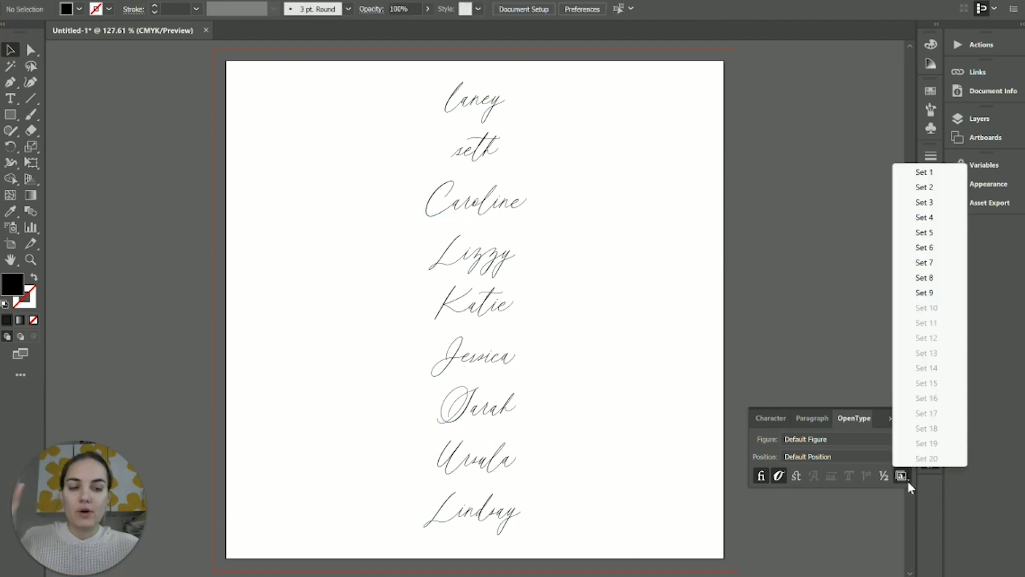
pyautogui.click(827, 314)
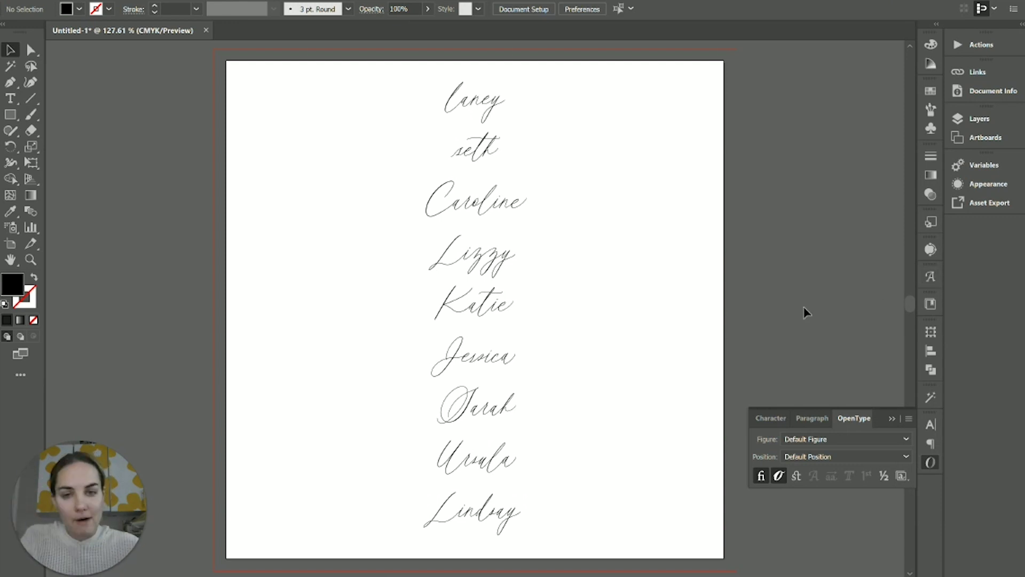
# Step: Paste a copy of the names block, try stylistic Set 3, then undo it
pyautogui.hotkey('ctrl', 'v')
pyautogui.click(902, 476)
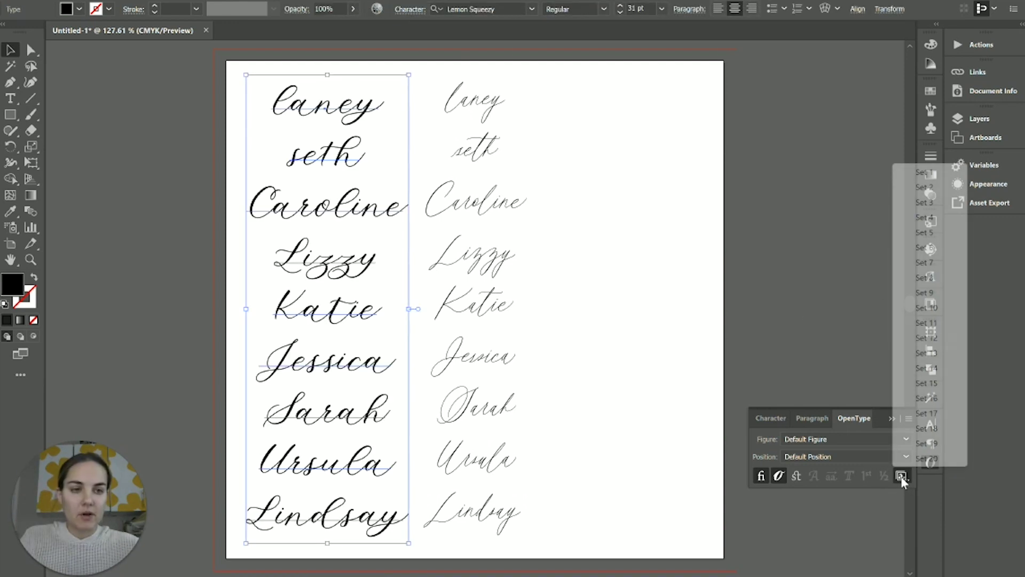
pyautogui.click(922, 202)
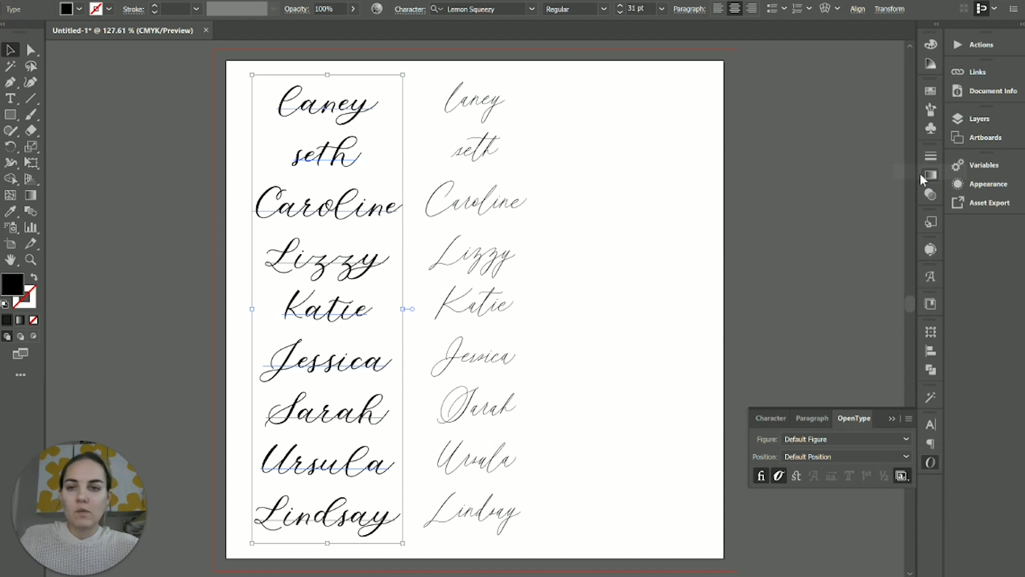
pyautogui.click(639, 220)
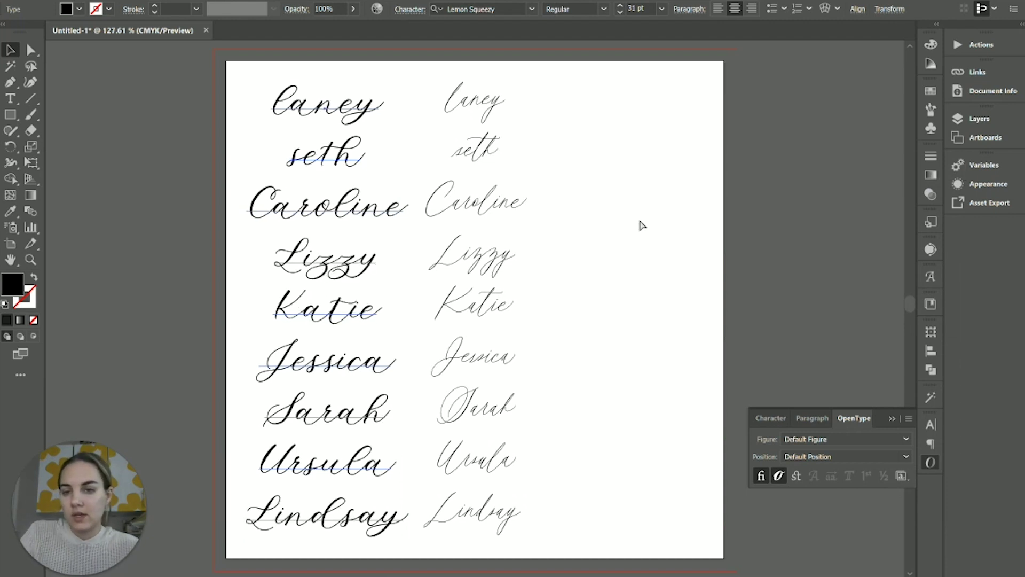
pyautogui.hotkey('ctrl', 'z')
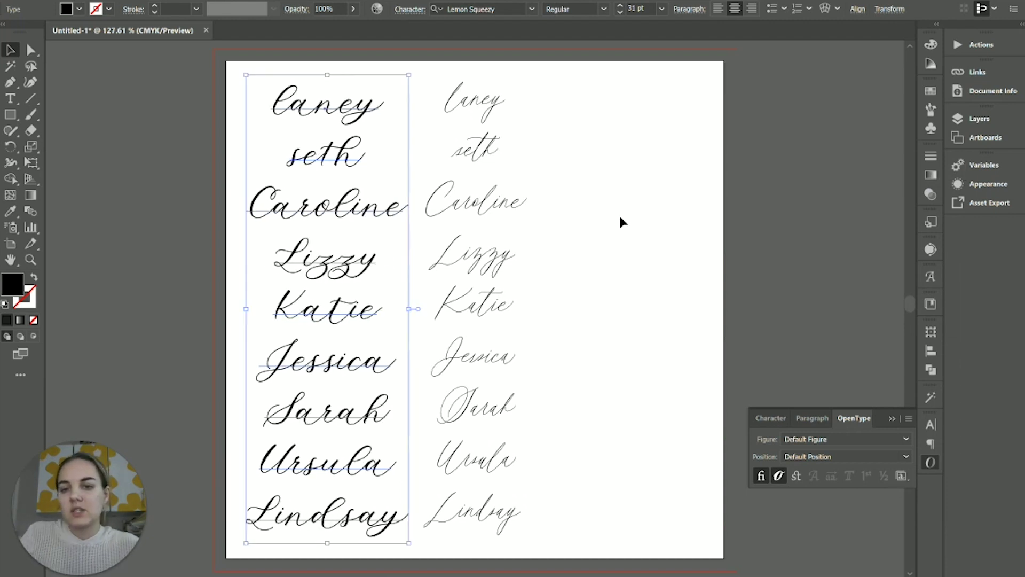
# Step: Delete the left names block and select the Loenna Light column
pyautogui.press('Delete')
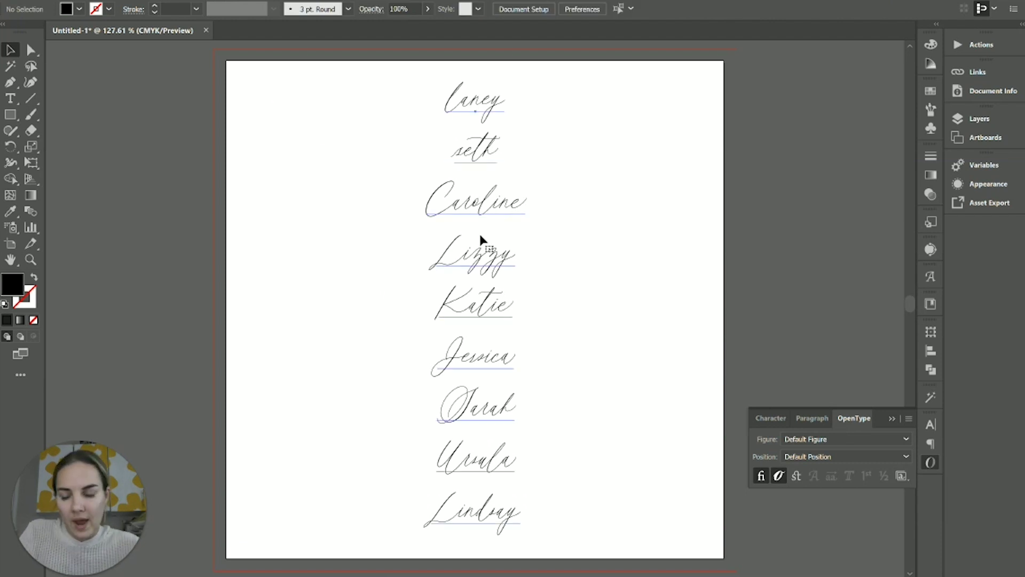
pyautogui.click(481, 238)
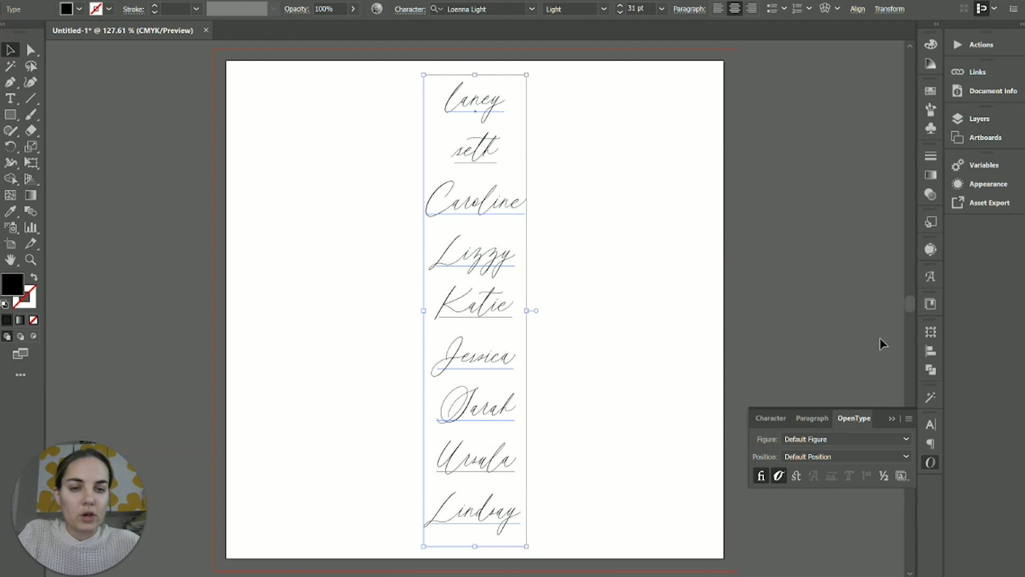
pyautogui.click(901, 476)
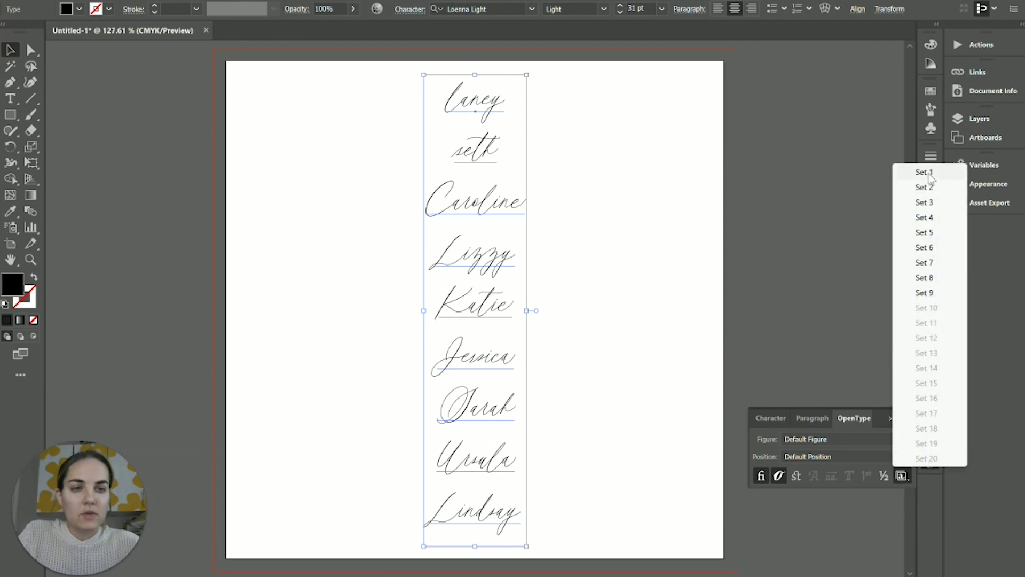
# Step: Compare stylistic Set 2 and Set 1 on the names, switching the swash tails on and off
pyautogui.click(927, 187)
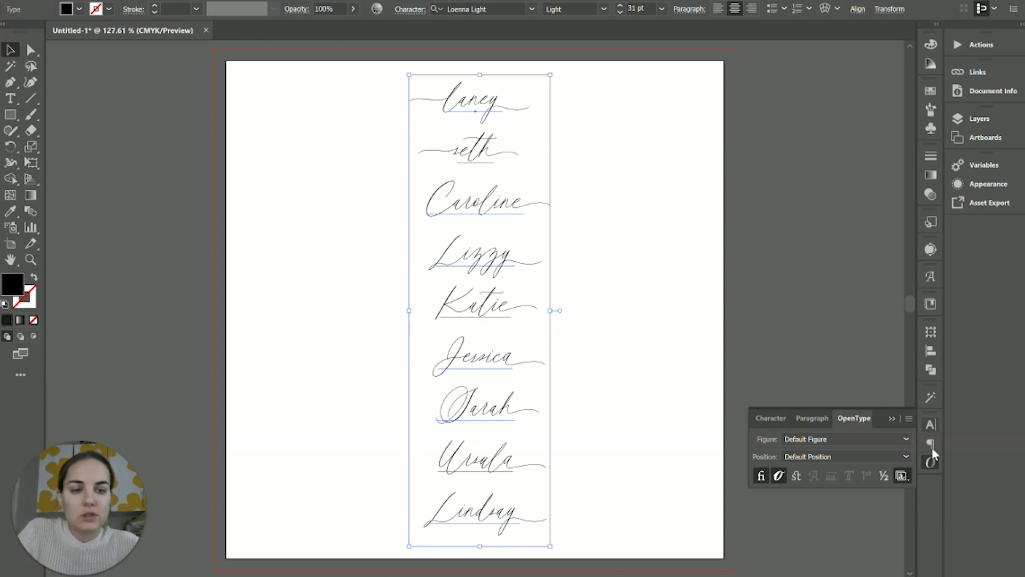
pyautogui.click(901, 476)
pyautogui.click(907, 170)
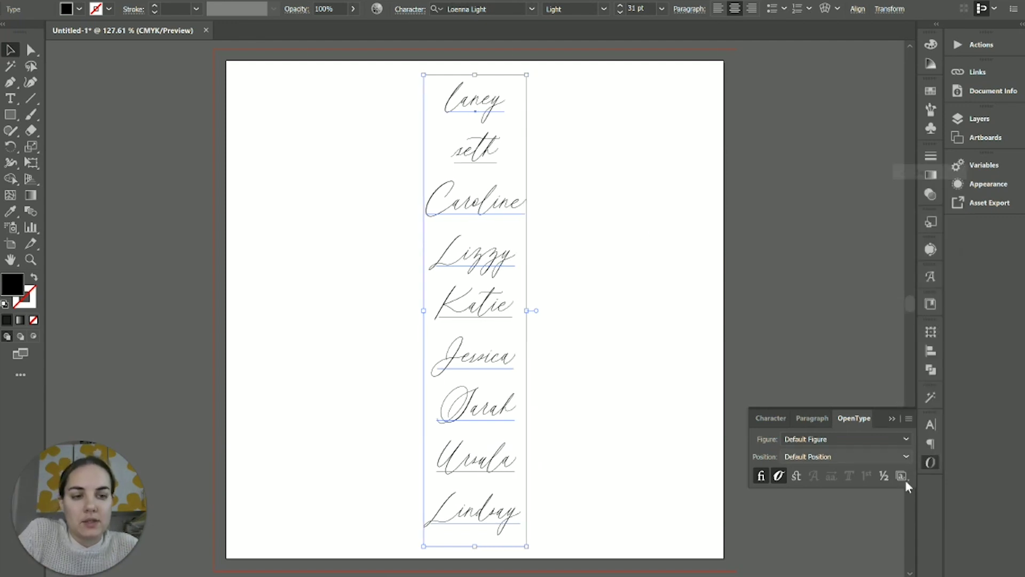
pyautogui.click(904, 479)
pyautogui.click(919, 188)
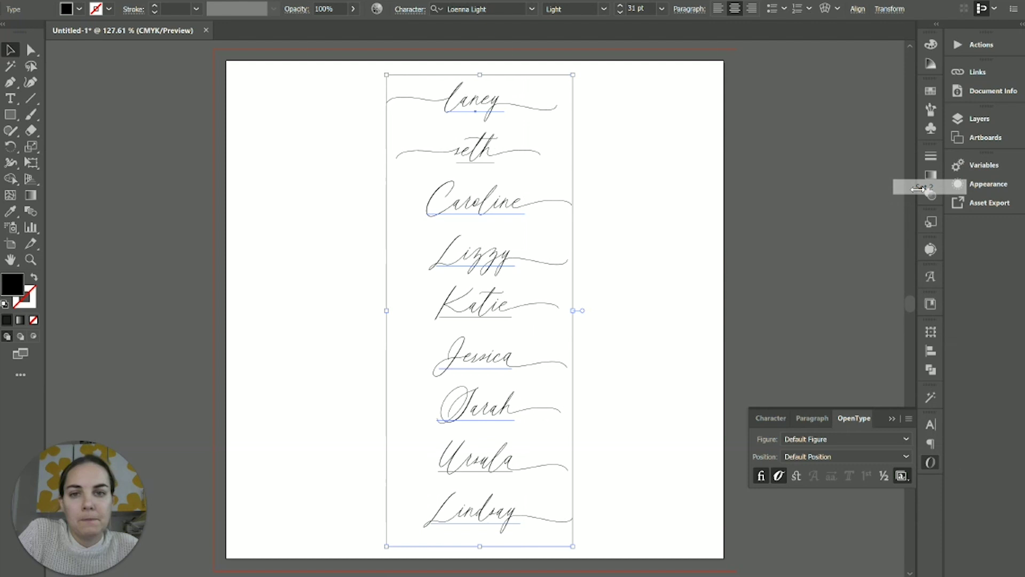
pyautogui.click(903, 476)
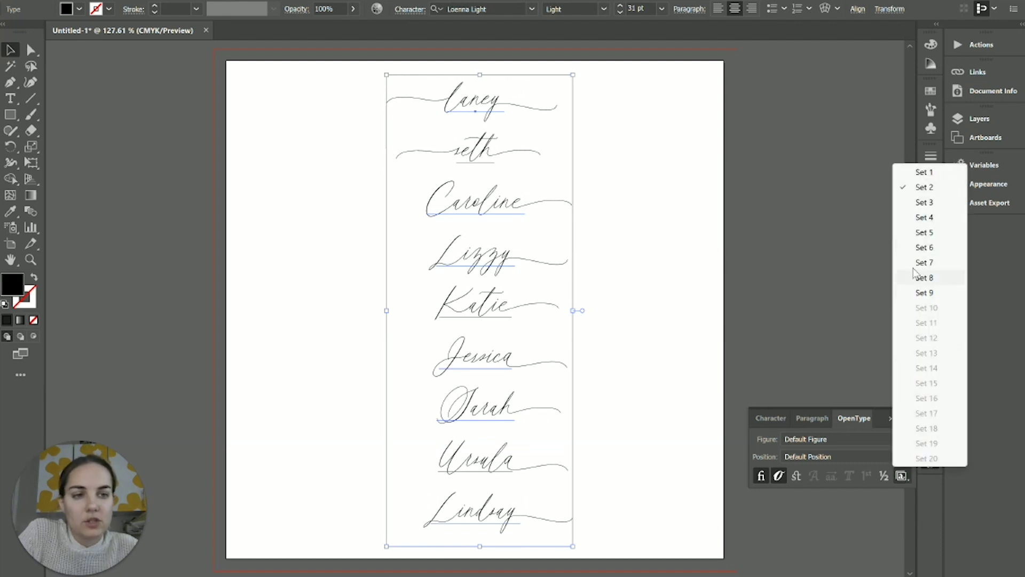
pyautogui.click(922, 188)
# Step: Try Set 3 and Set 4 on the names, finishing with Set 2's swash tails applied
pyautogui.click(902, 476)
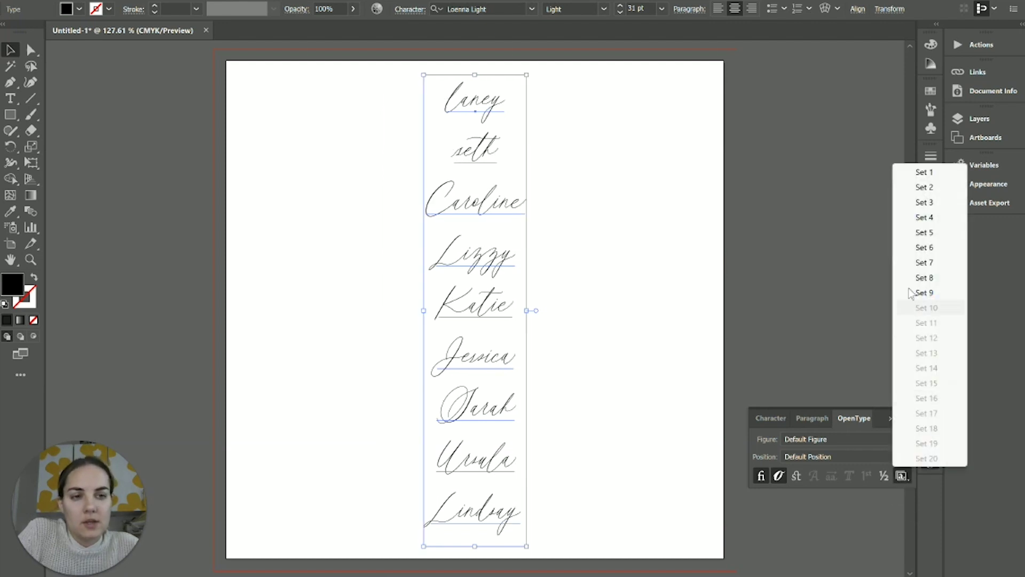
pyautogui.click(922, 202)
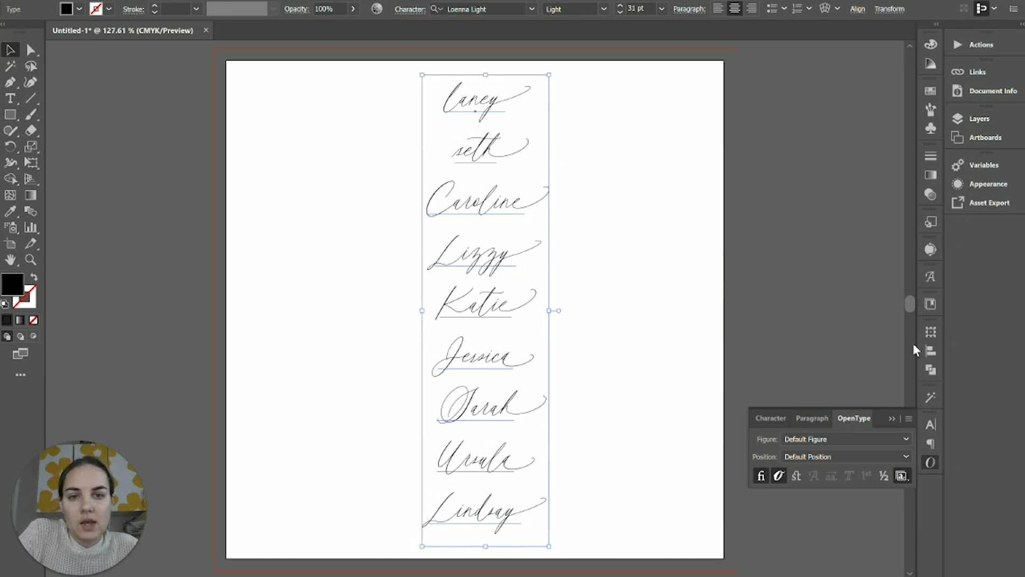
pyautogui.click(902, 476)
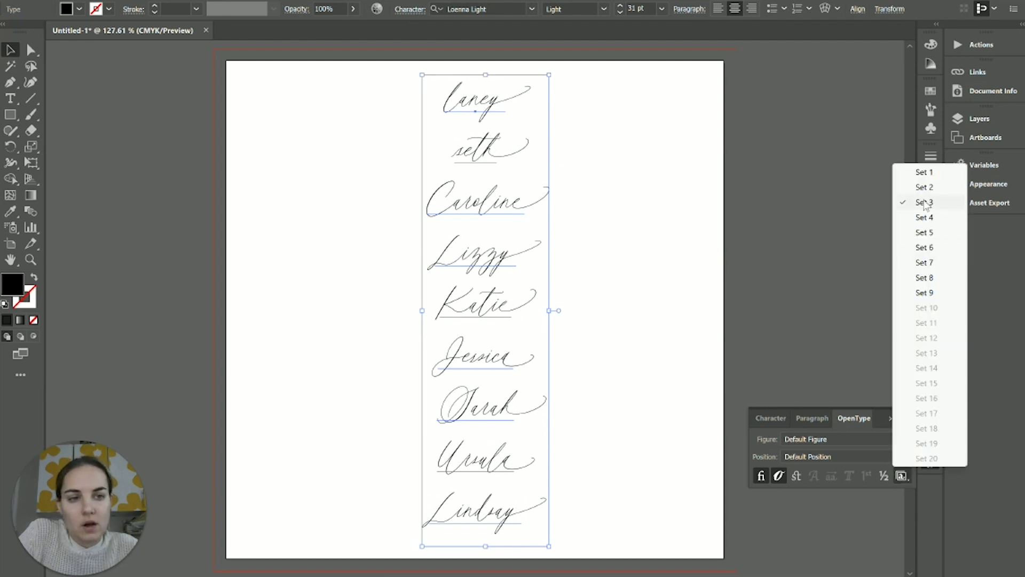
pyautogui.click(924, 203)
pyautogui.click(903, 477)
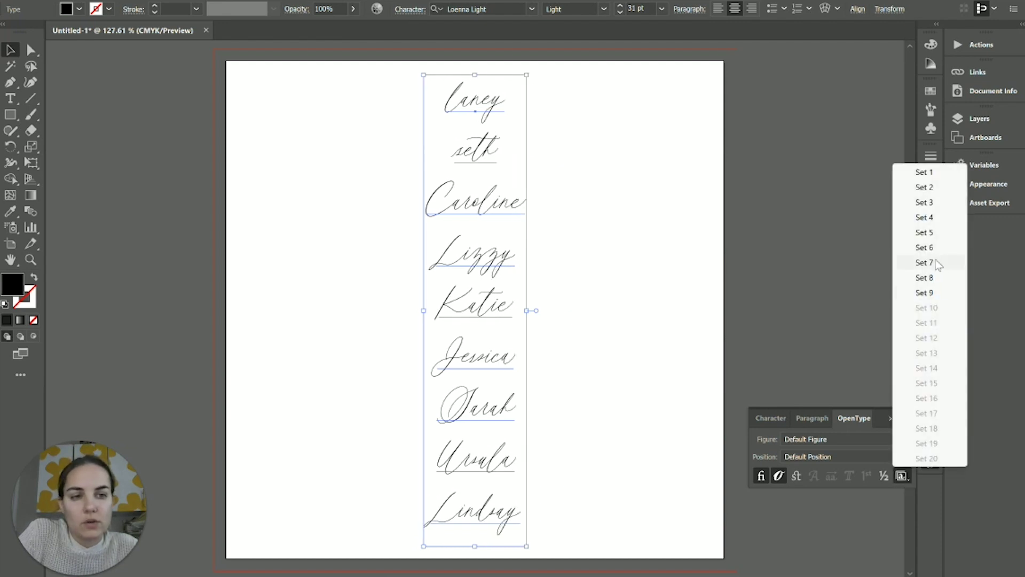
pyautogui.click(930, 217)
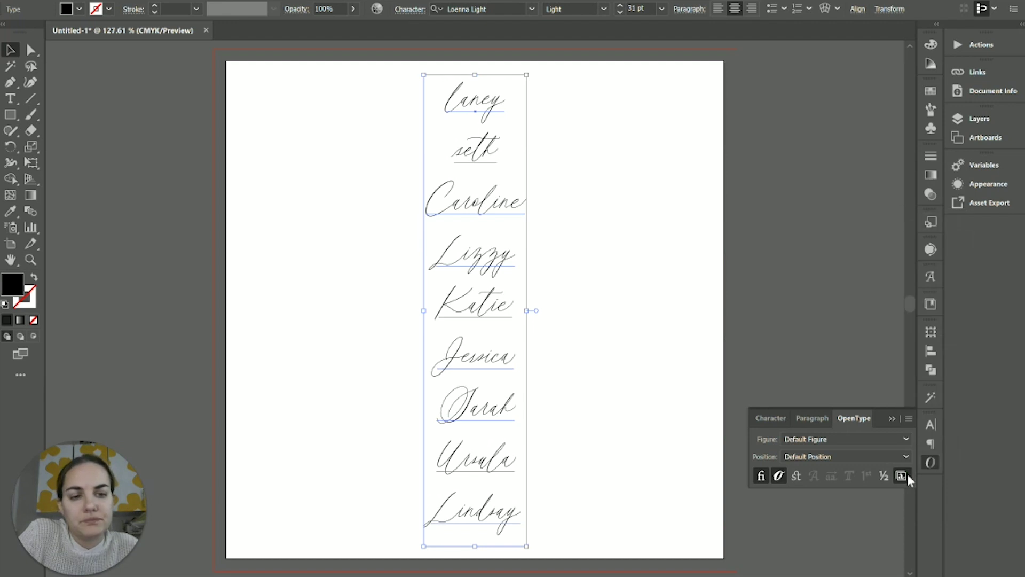
pyautogui.click(902, 476)
pyautogui.click(935, 217)
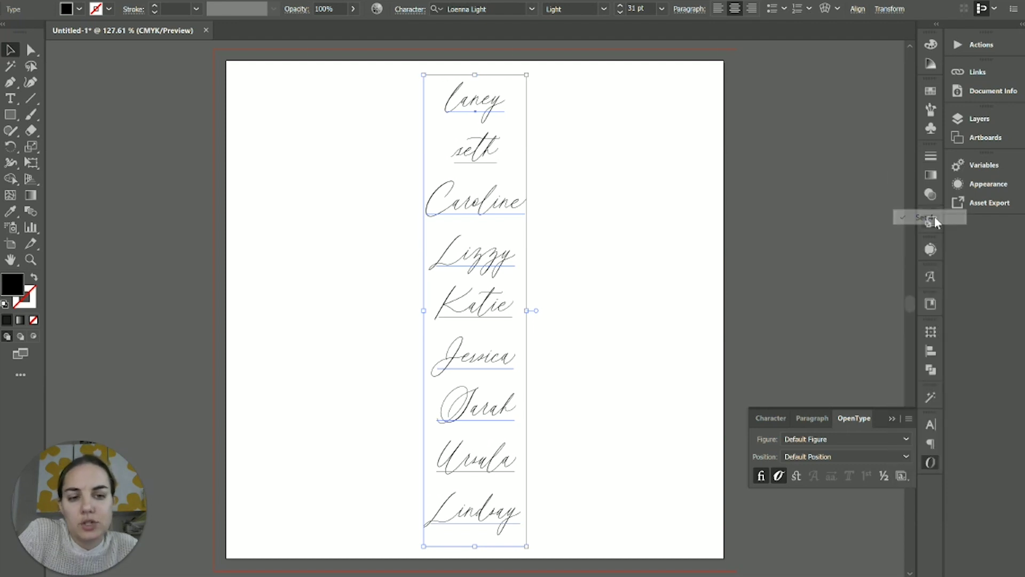
pyautogui.click(902, 476)
pyautogui.click(927, 186)
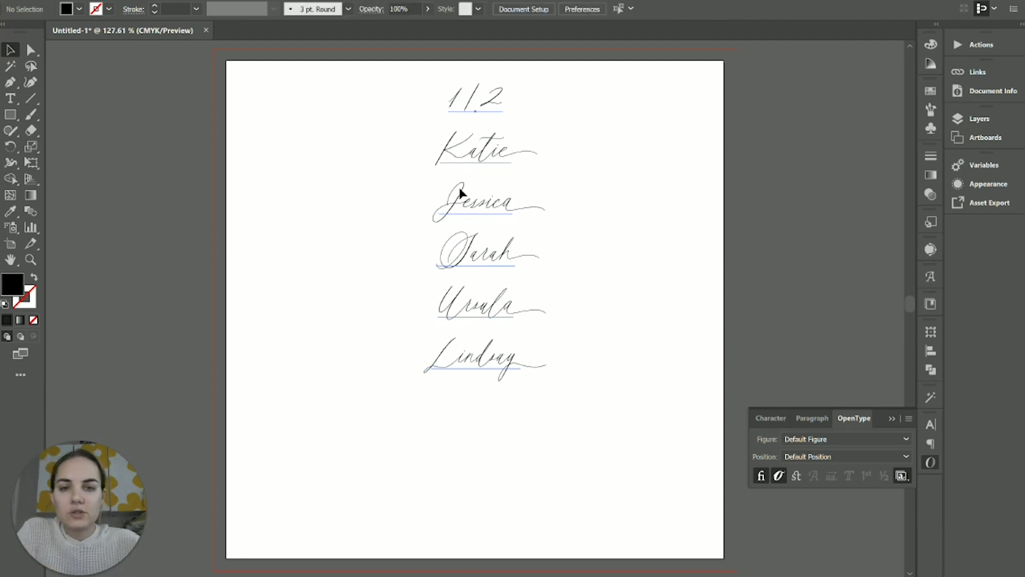
# Step: Move the names block lower and toggle Fractions to render 1/2 as a ½ glyph
pyautogui.moveTo(460, 192); pyautogui.dragTo(454, 229)
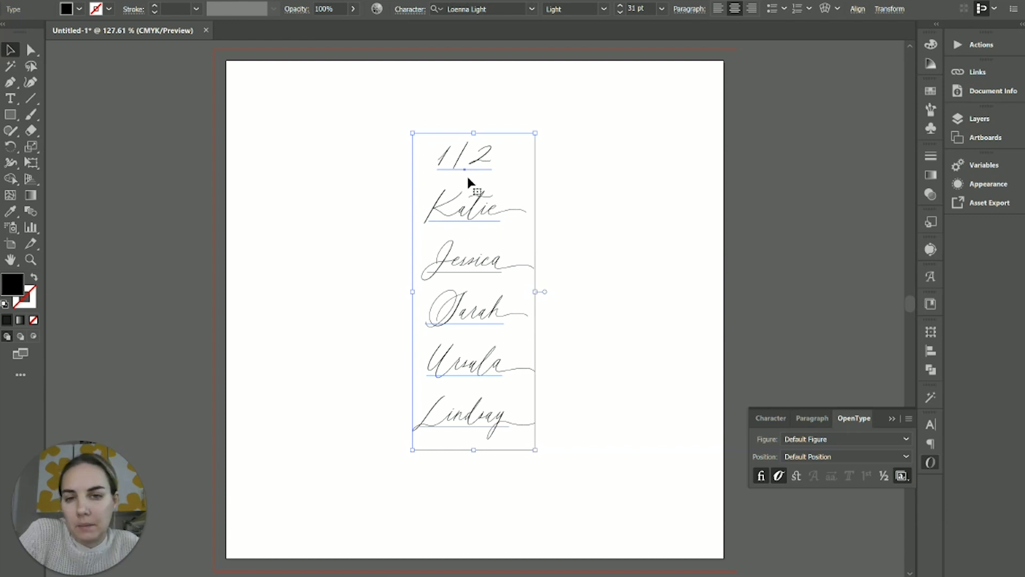
pyautogui.click(884, 478)
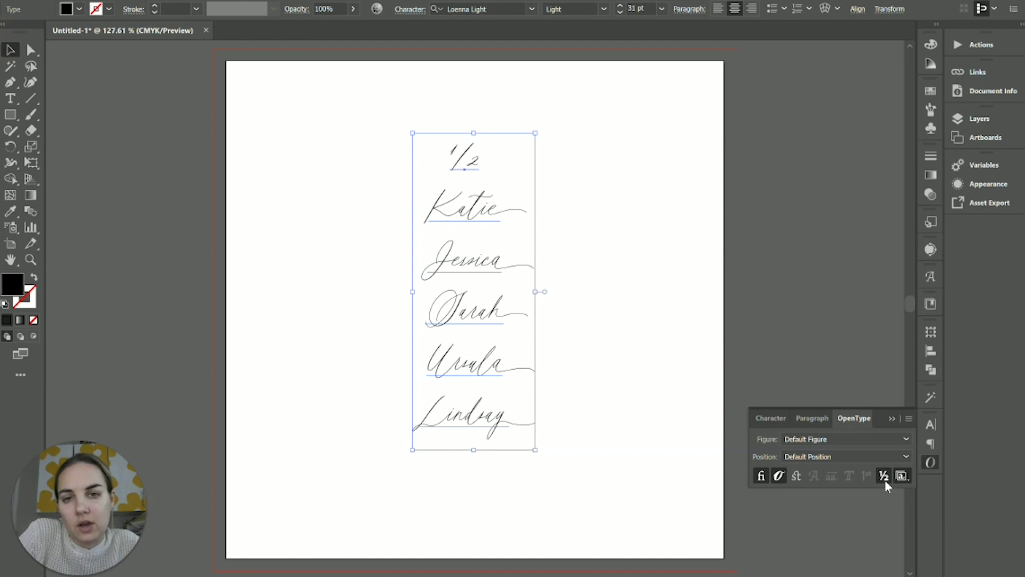
pyautogui.click(885, 475)
pyautogui.click(884, 476)
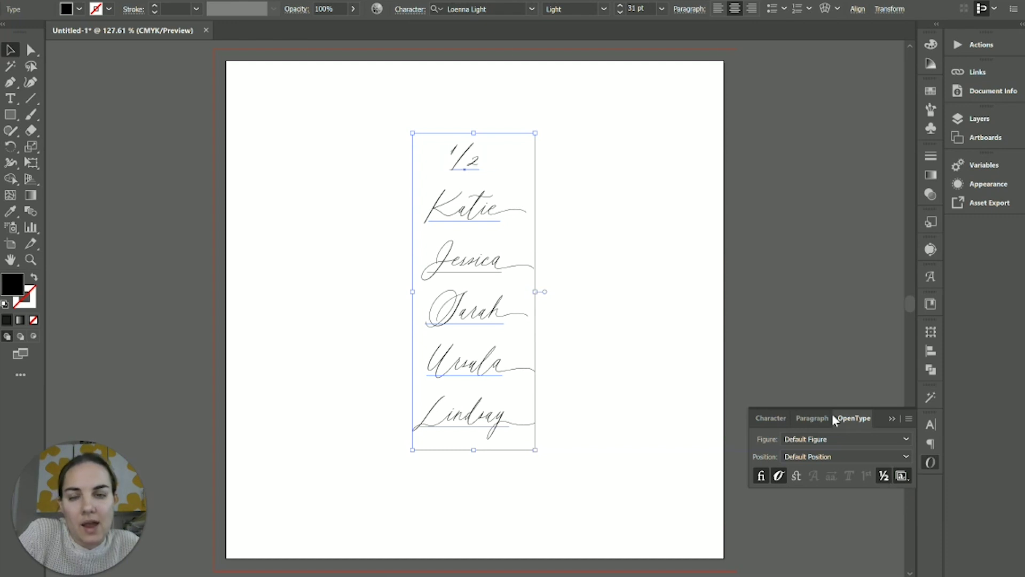
# Step: Reselect the names and toggle Fractions off and on again, keeping the ½ glyph
pyautogui.click(681, 291)
pyautogui.click(496, 234)
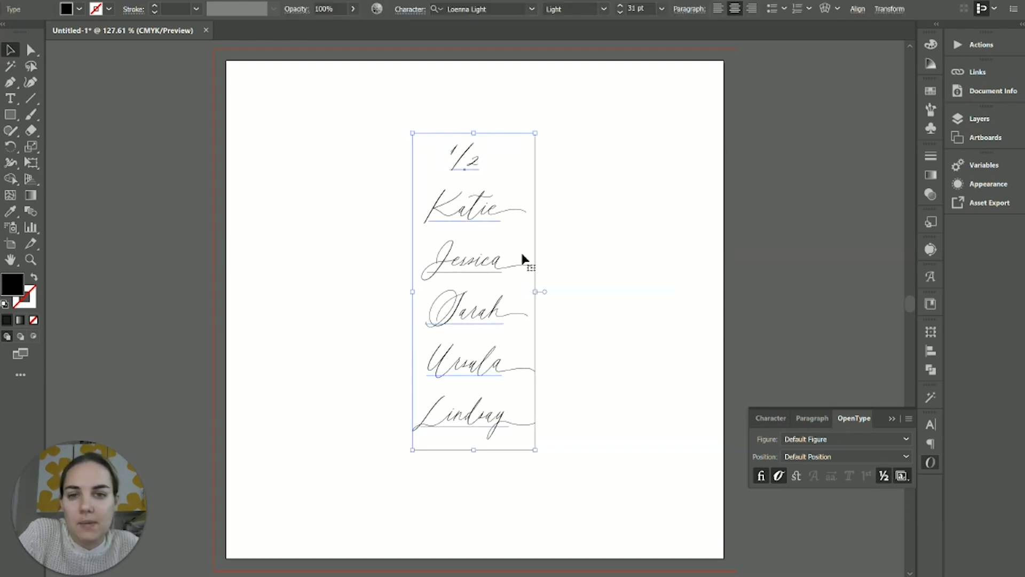
pyautogui.click(884, 476)
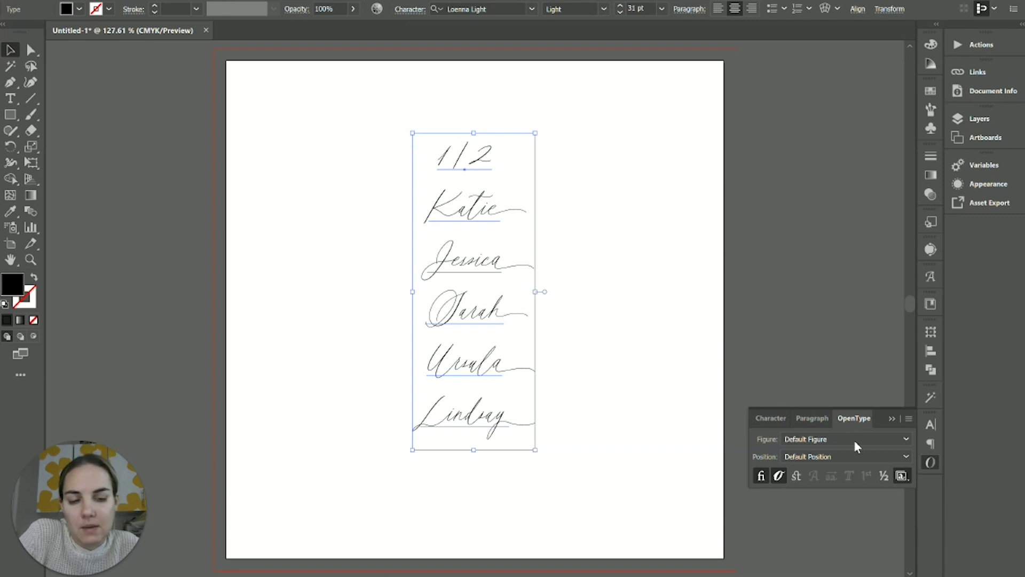
pyautogui.click(884, 477)
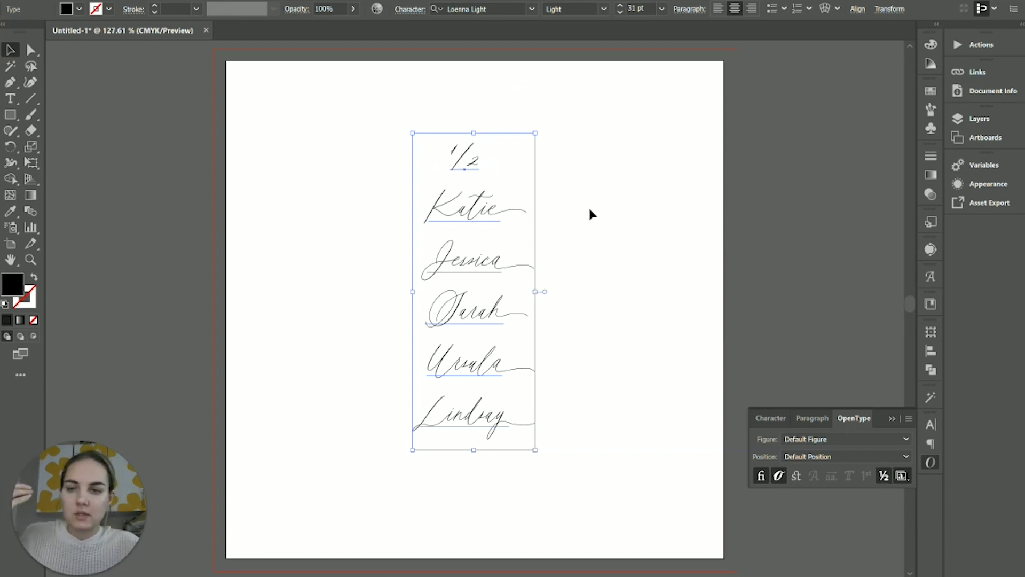
pyautogui.click(589, 206)
pyautogui.click(901, 477)
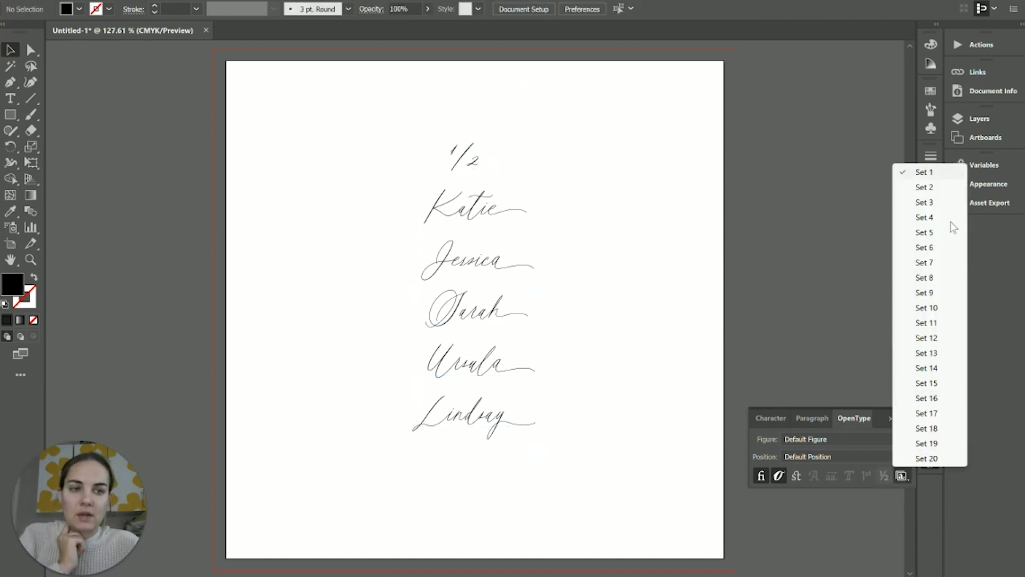
# Step: Close the stylistic sets list and select the names text block
pyautogui.click(507, 230)
pyautogui.click(468, 224)
pyautogui.click(467, 225)
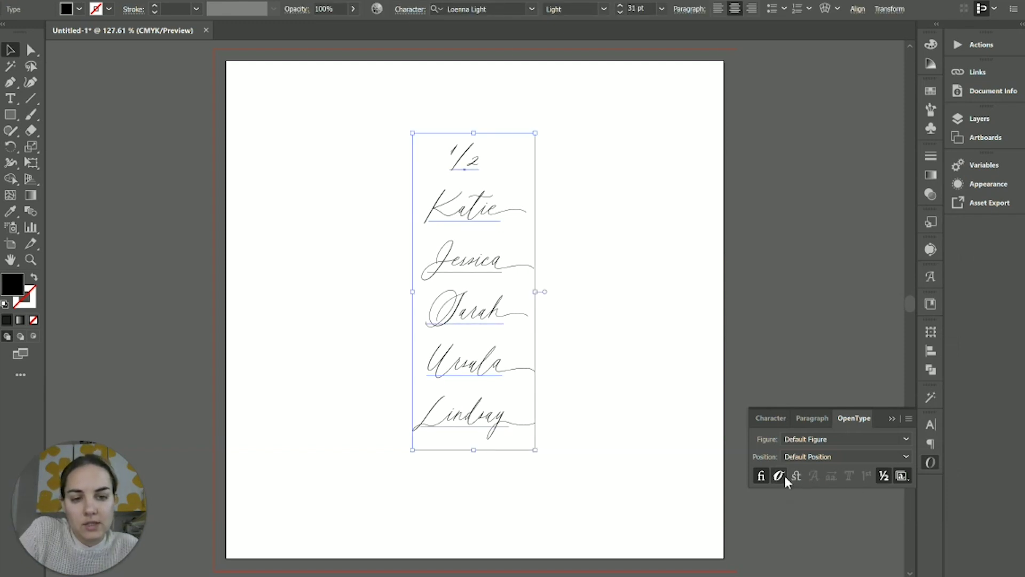
# Step: Toggle Standard Ligatures off and on to compare Jessica's ss, then deselect
pyautogui.click(760, 477)
pyautogui.click(760, 477)
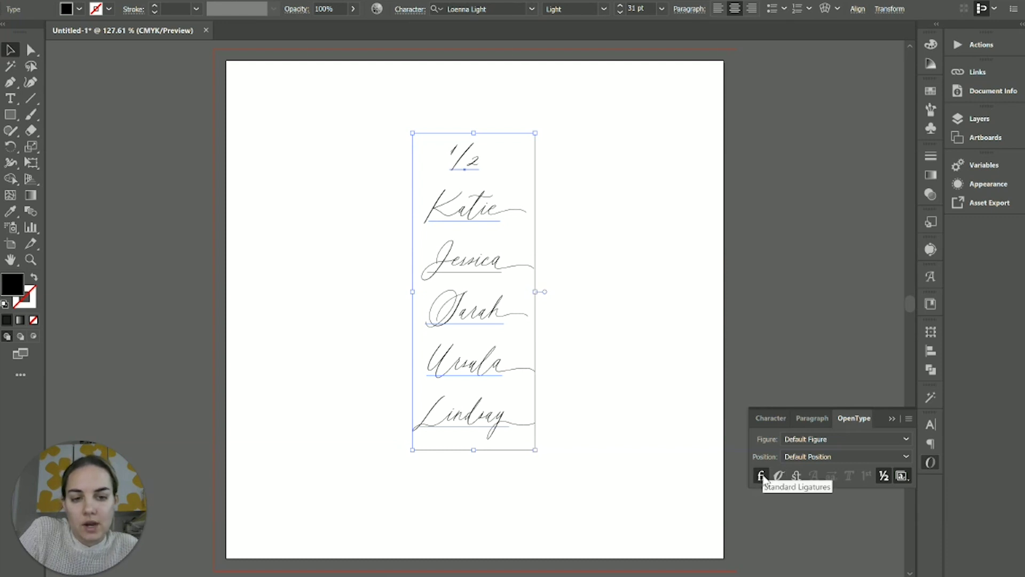
pyautogui.click(762, 475)
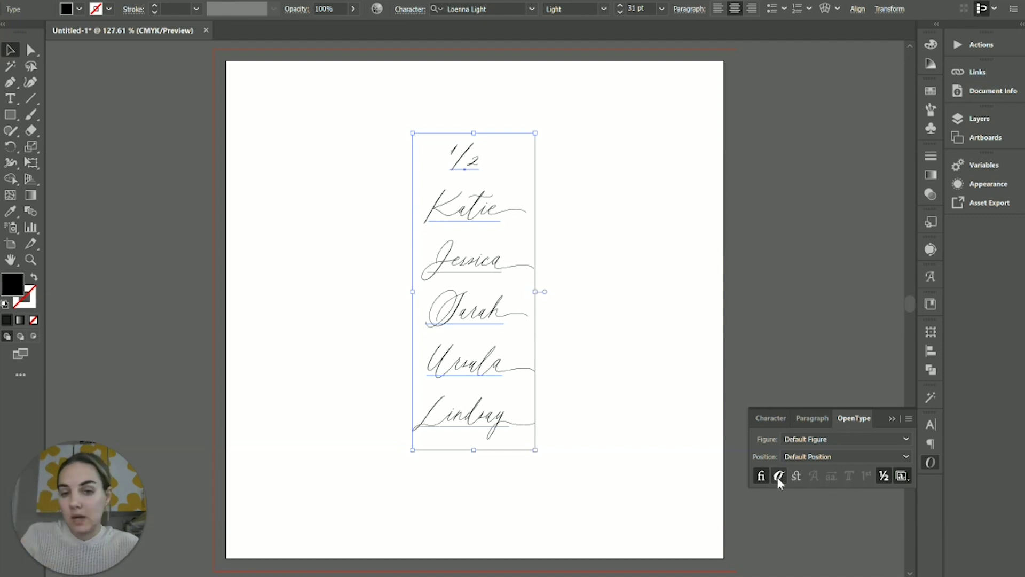
pyautogui.click(623, 323)
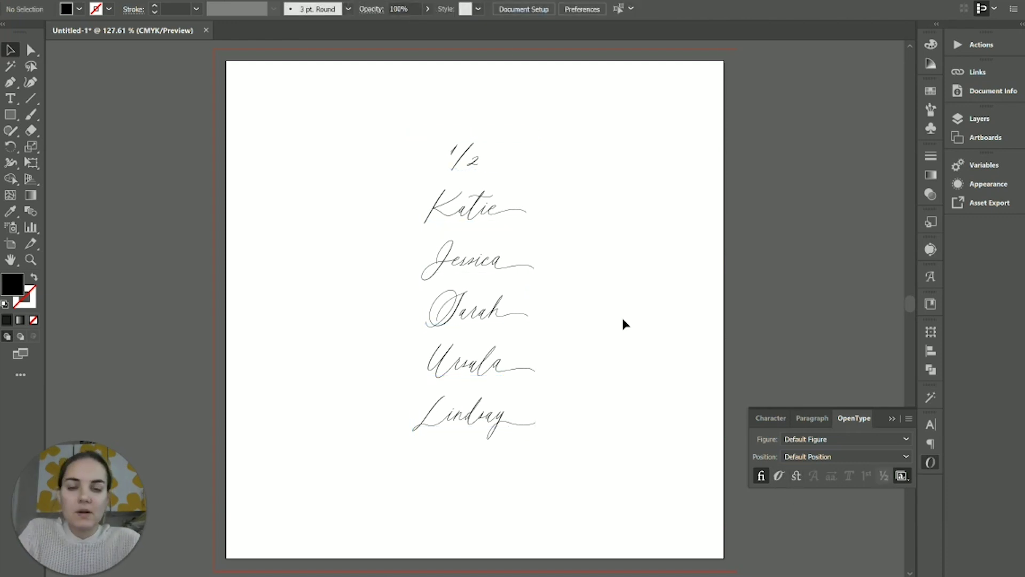
# Step: Switch to the Character panel, showing Lemon Squeezy Regular at 31 pt
pyautogui.click(770, 418)
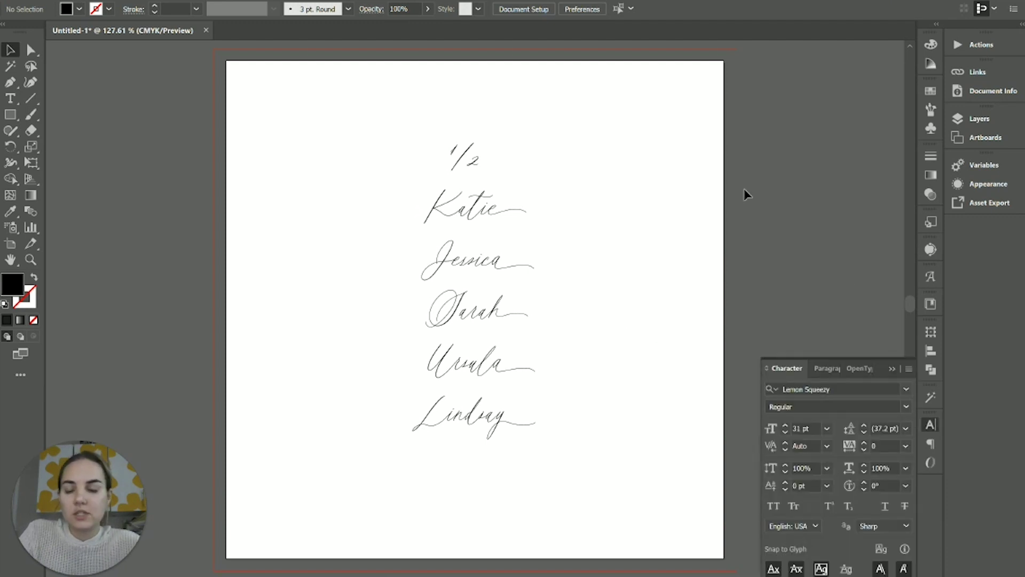